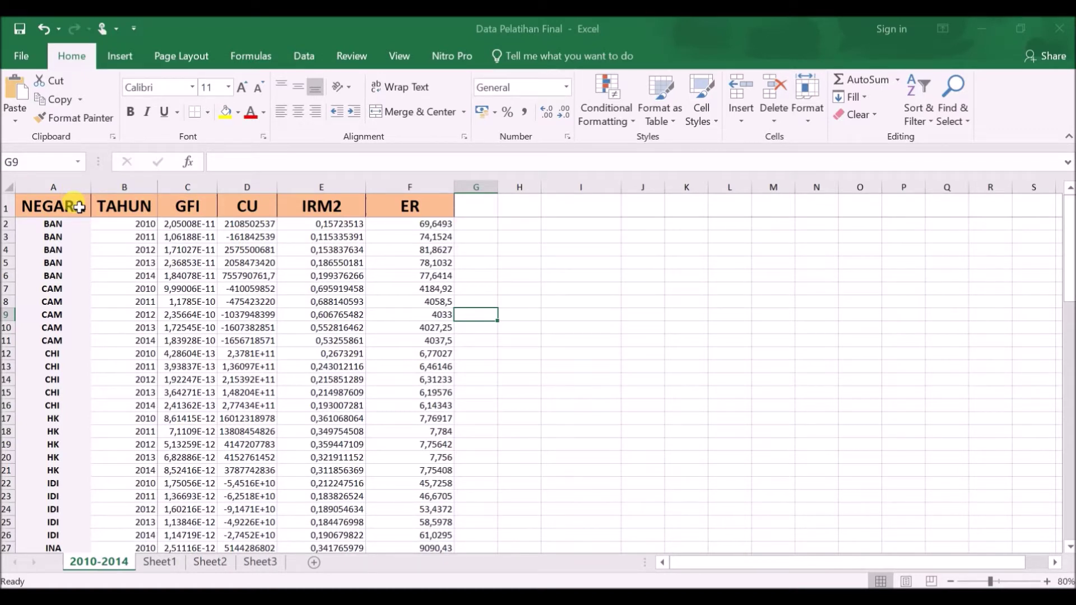
- Examine how the BAN and CAM entries in the NEGARA column repeat over the yearly rows
left_click(75, 225)
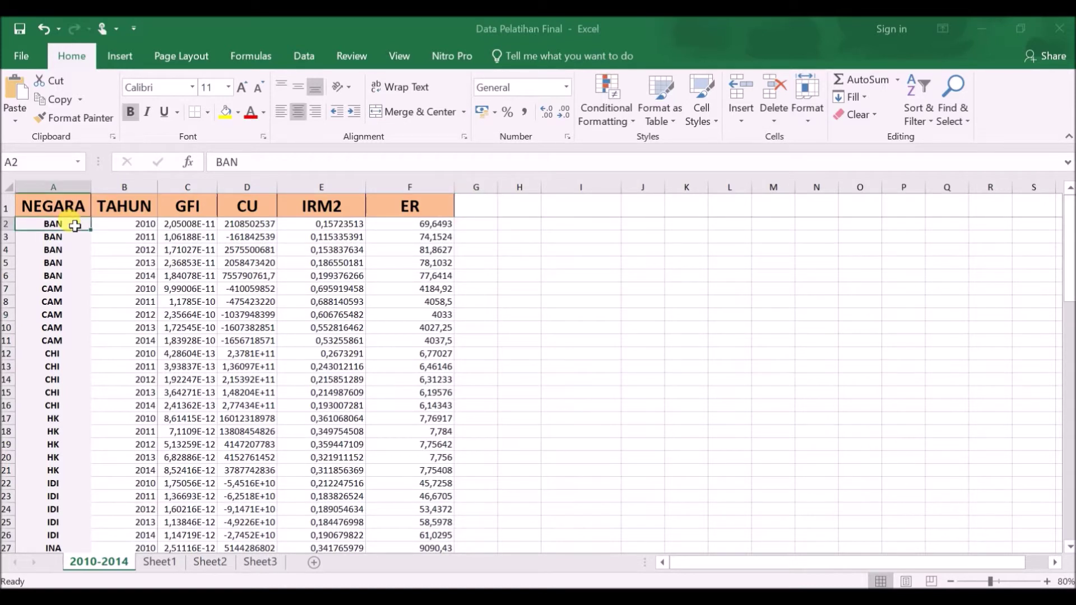
key("Down")
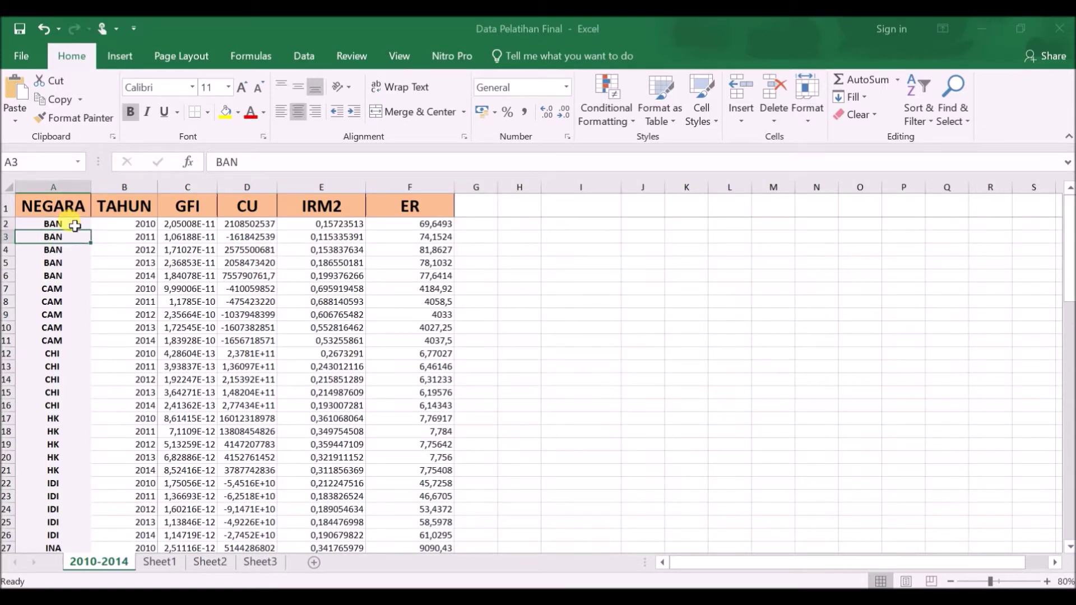
key("Down")
key("Down")
key("Down")
key("Down")
key("Down")
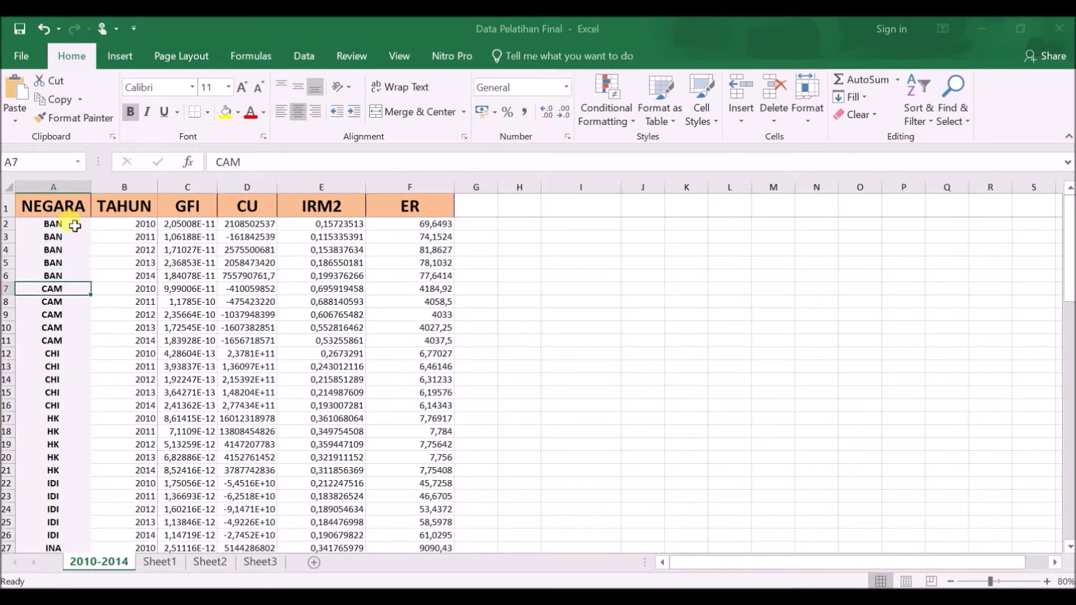
key("Down")
key("Down")
key("Down")
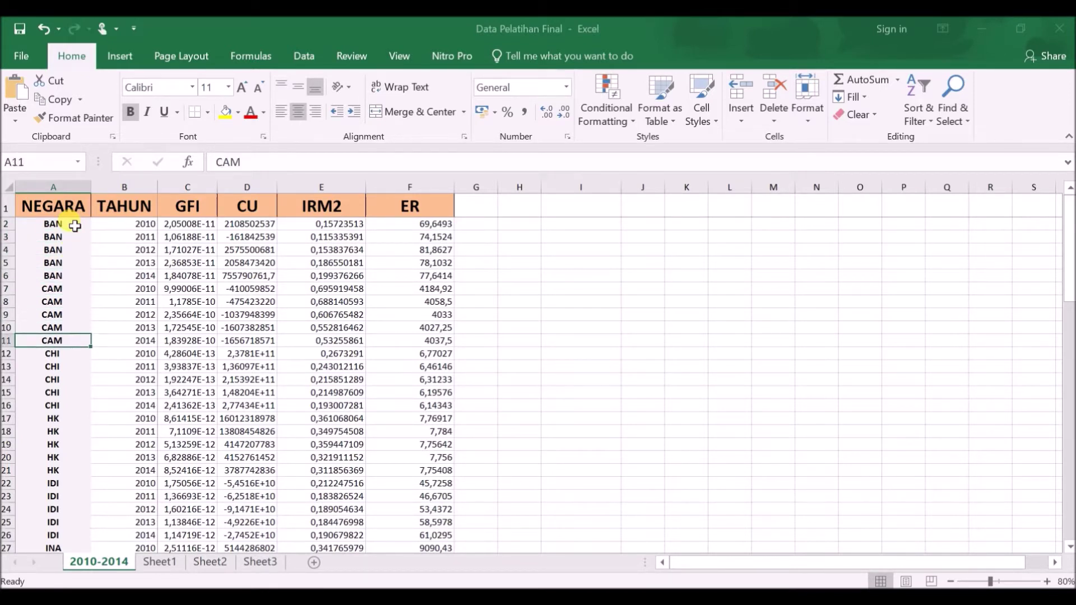
key("Down")
key("Up")
left_click(74, 226)
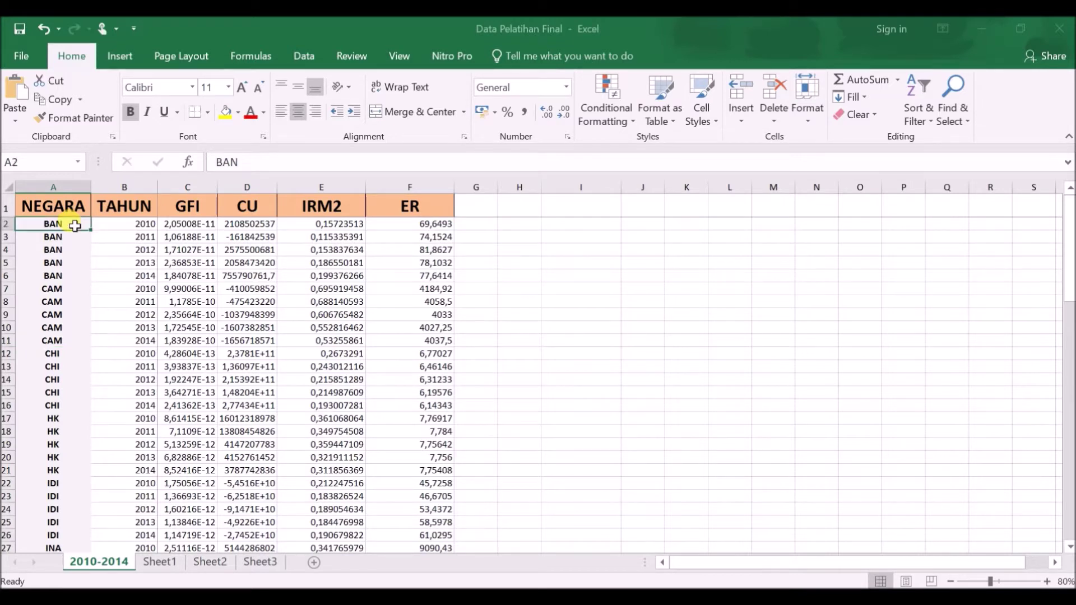
- Go through the remaining countries in the NEGARA column, from the first CAM row to the last VIE row
left_click(63, 291)
key("Down")
key("Down")
key("Down")
key("Down")
key("Down")
key("Down")
key("Down")
key("Down")
key("Down")
key("Down")
key("Down")
key("Down")
key("Down")
key("Down")
key("Down")
key("Down")
key("Down")
key("Down")
key("Down")
key("Down")
key("Down")
key("Down")
key("Down")
key("Down")
key("Down")
key("Down")
key("Down")
key("Down")
key("Down")
key("Down")
key("Down")
key("Down")
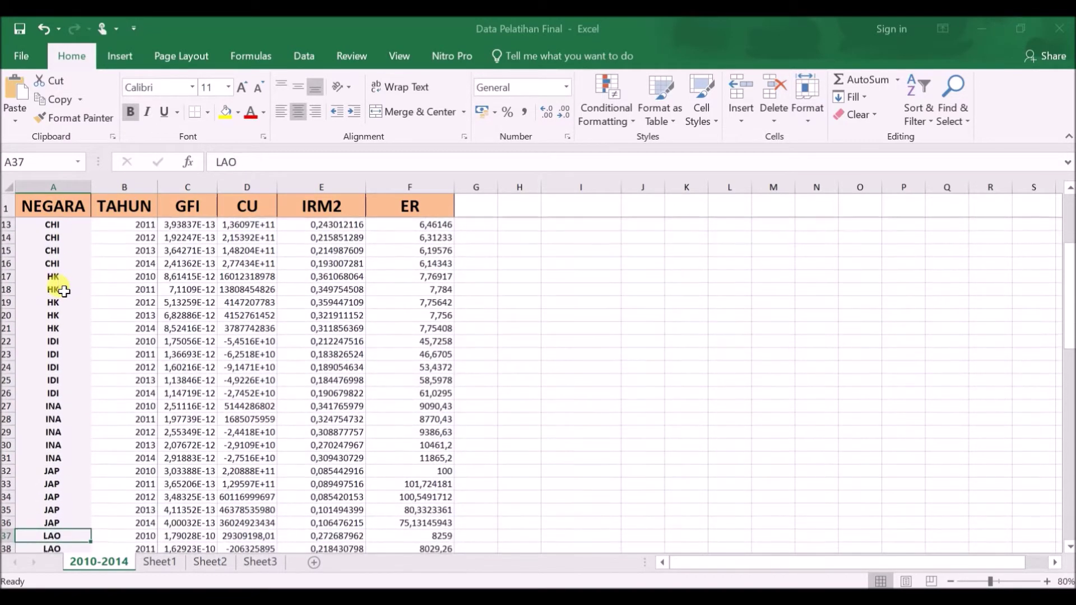
key("Down")
key("Down")
key("Down")
key("Down")
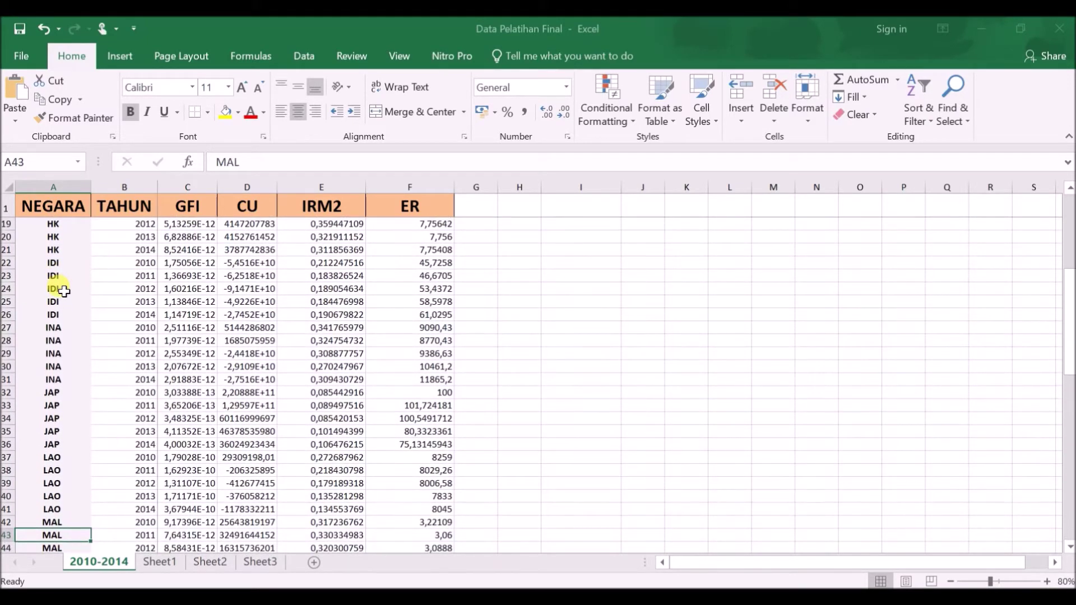
key("Down")
key("Down")
key("Down")
key("Down")
key("Down")
key("Down")
key("Down")
key("Down")
key("Down")
key("Down")
key("Down")
key("Down")
key("Down")
key("Down")
key("Down")
key("Down")
key("Down")
key("Down")
key("Down")
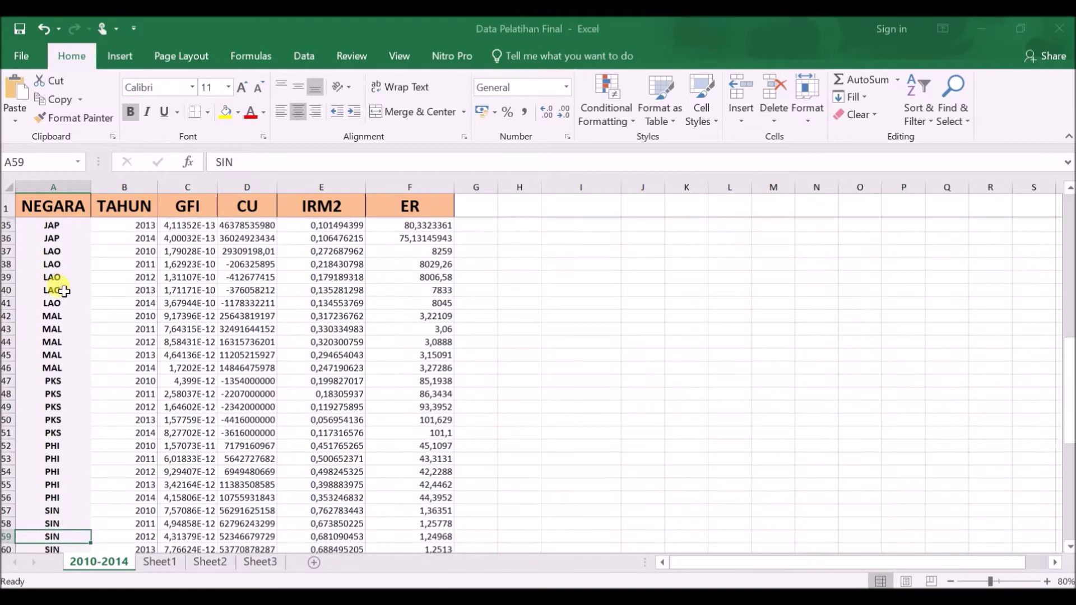
key("Down")
key("Down")
key("Down")
key("Down")
key("Down")
key("Down")
key("Down")
key("Down")
key("Down")
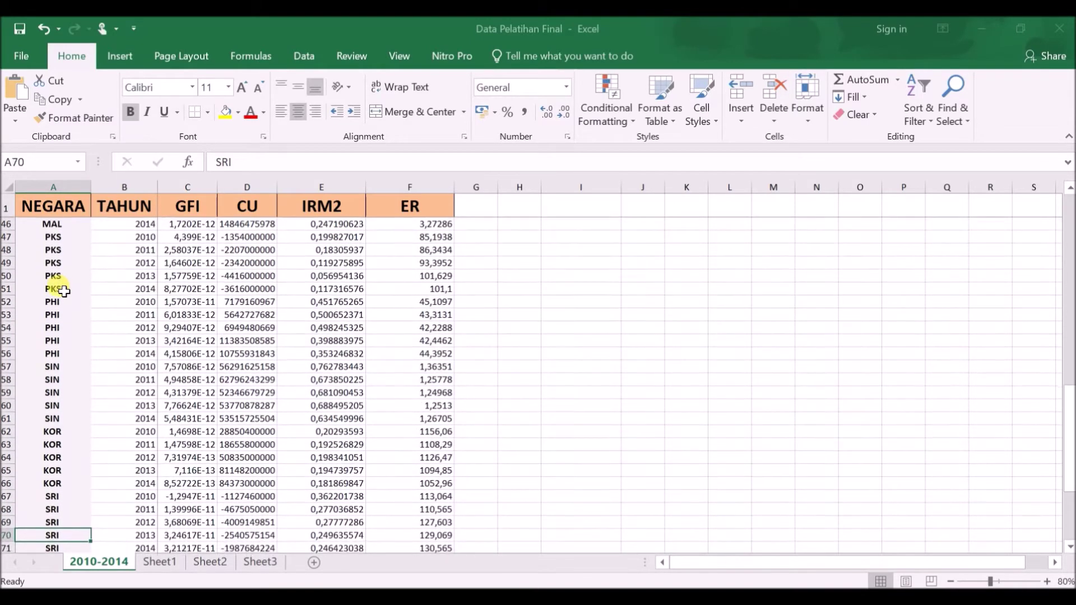
key("Down")
key("Down")
key("Down")
key("Down")
key("Down")
key("Down")
key("Down")
key("Down")
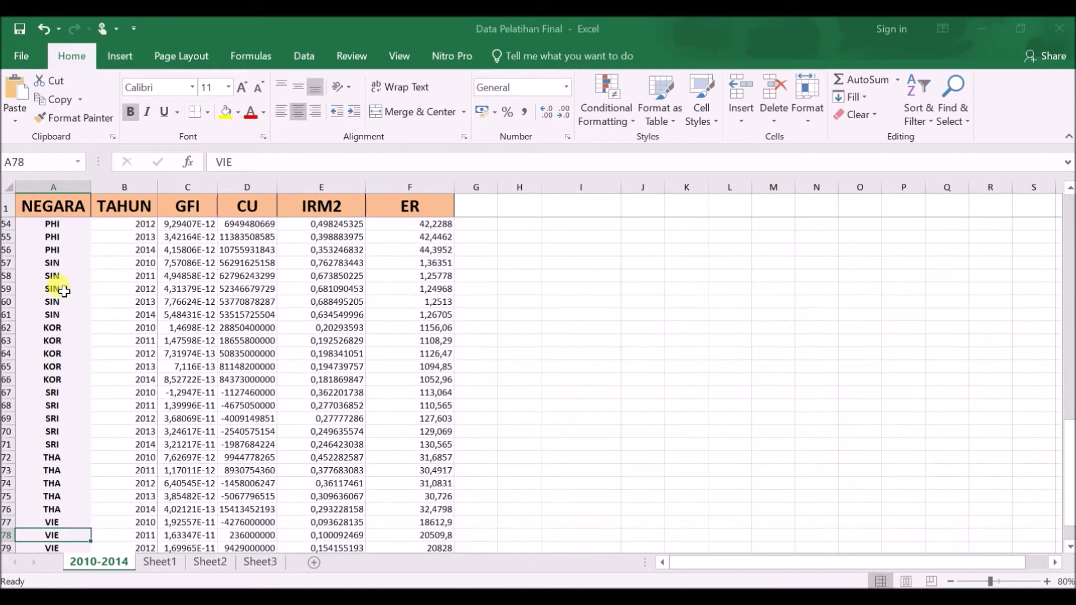
key("Down")
key("Down")
key("Down")
key("Up")
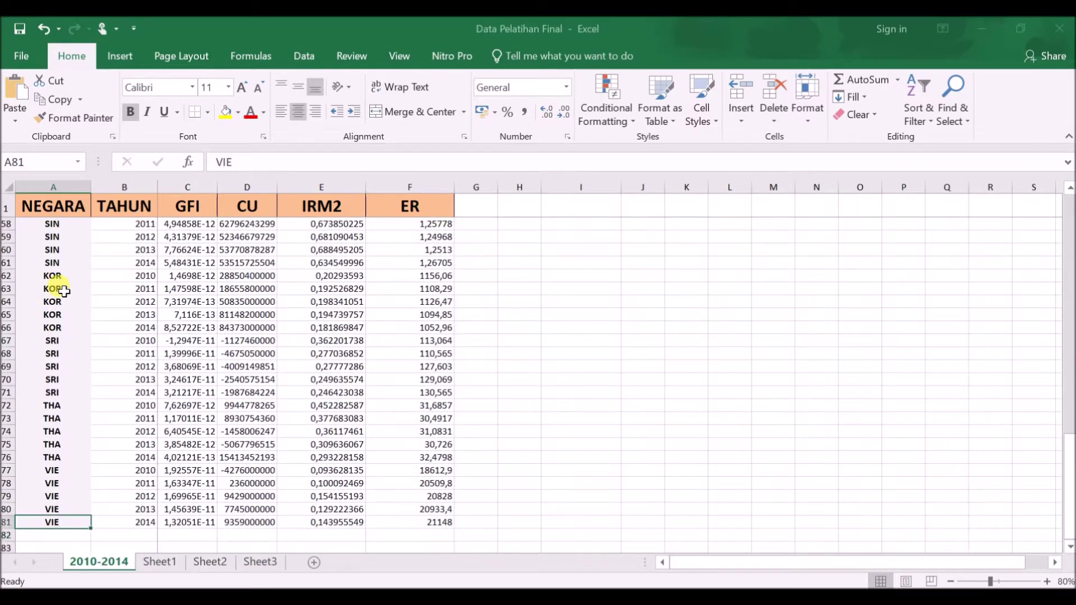
- Examine the years in the TAHUN column, going back up toward the first countries
left_click(124, 223)
key("Up")
key("Up")
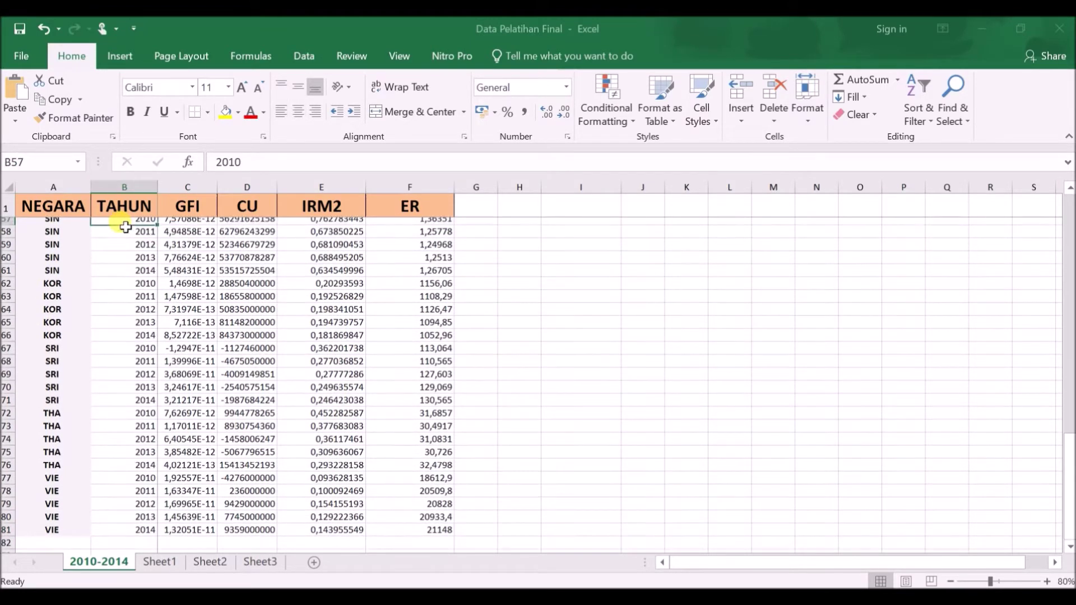
key("Up")
key("Up")
key("Up")
key("Up")
key("Up")
key("Up")
key("Up")
key("Up")
key("Up")
key("Up")
key("Up")
key("Up")
key("Up")
key("Up")
key("Up")
key("Up")
key("Up")
key("Up")
key("Up")
key("Up")
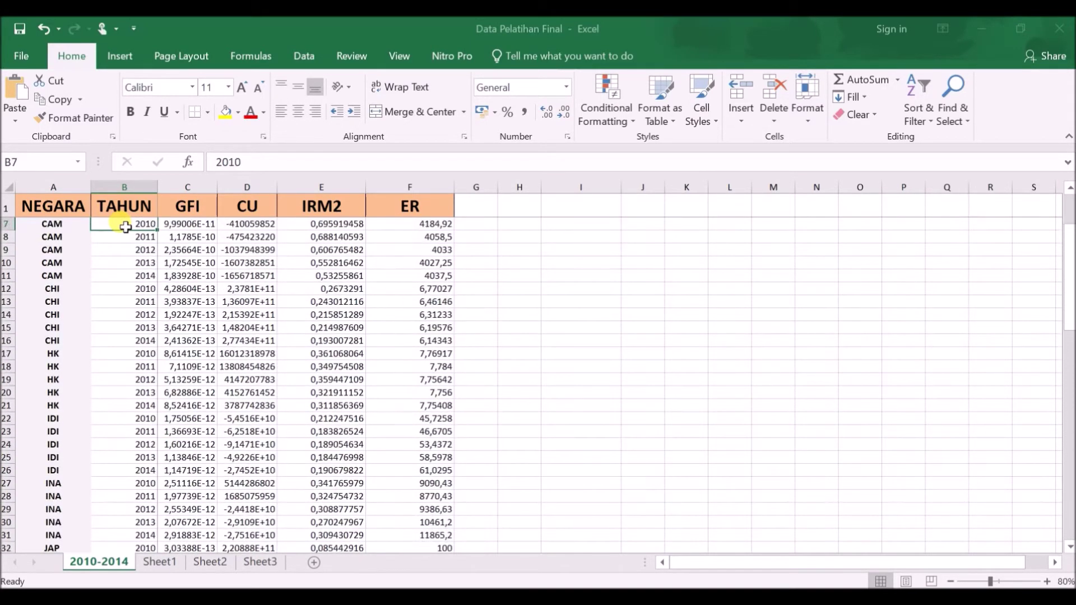
key("Down")
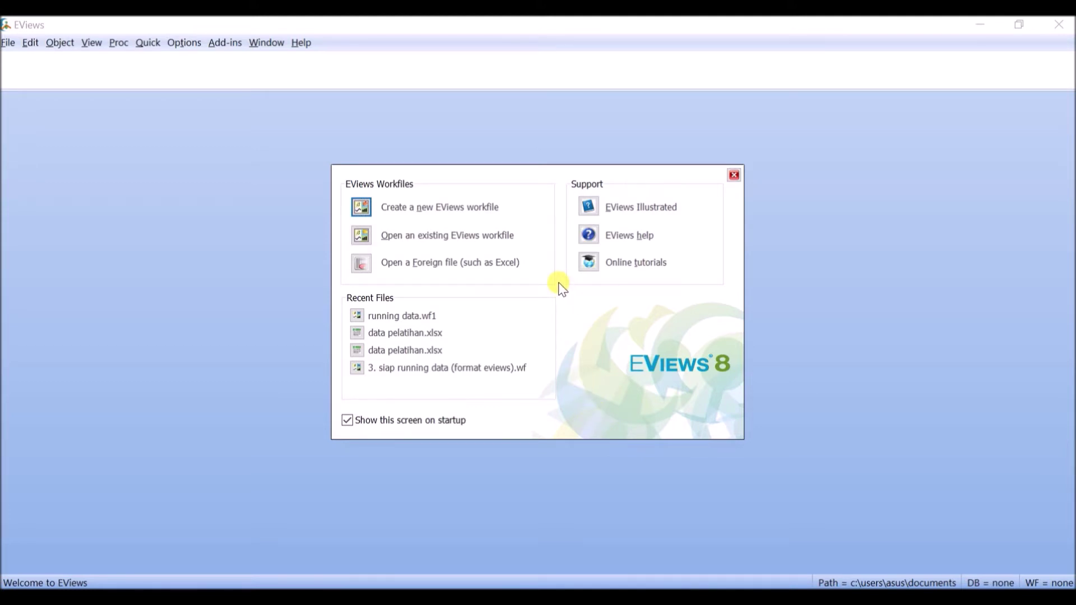
- In EViews, start a new workfile with the Balanced Panel structure and Annual frequency
left_click(489, 210)
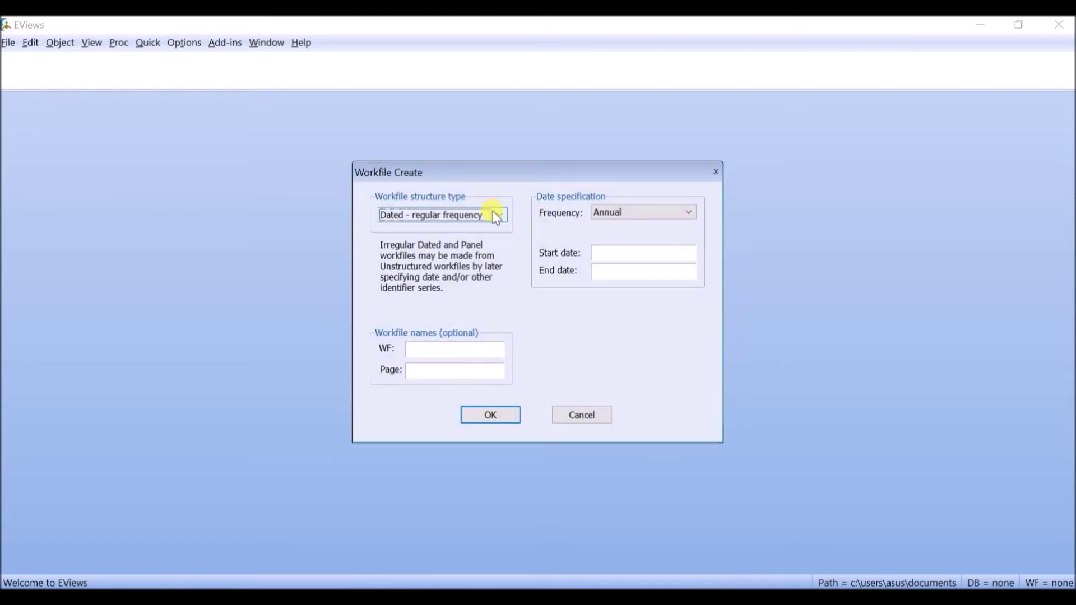
left_click(493, 213)
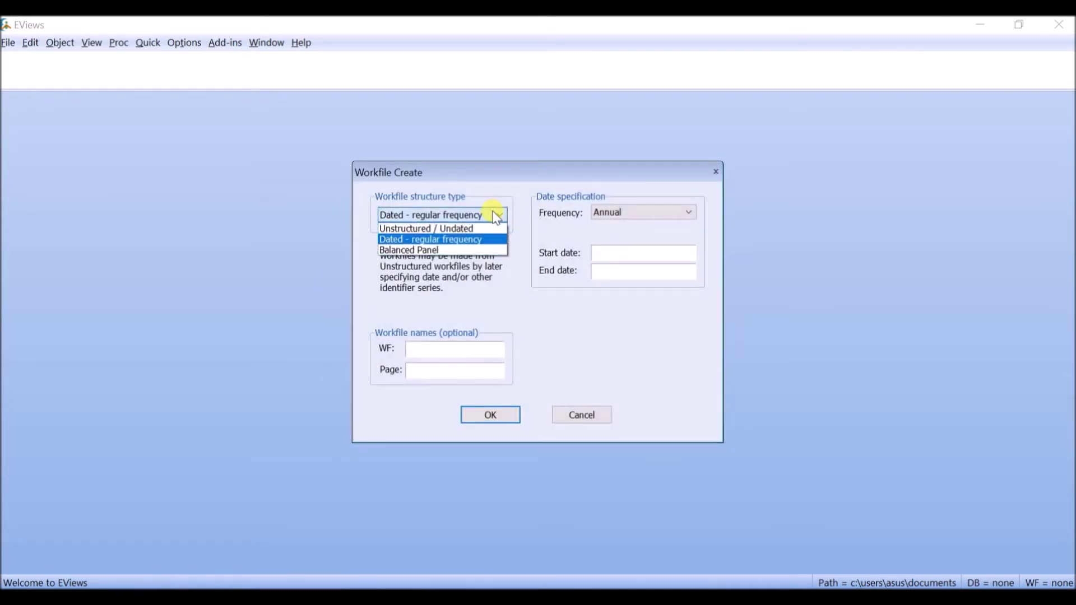
left_click(490, 251)
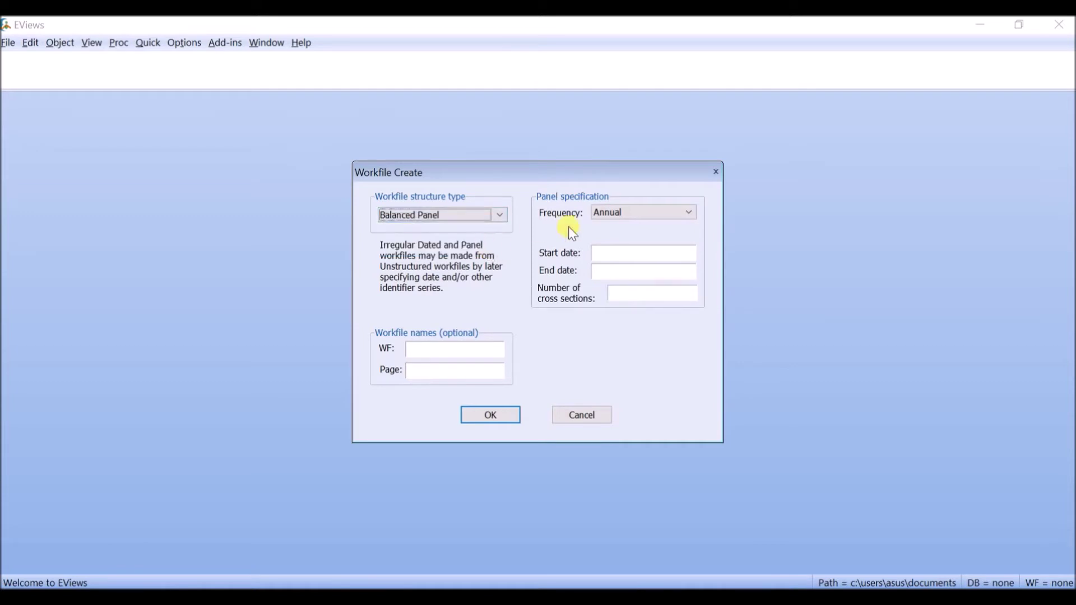
left_click(636, 212)
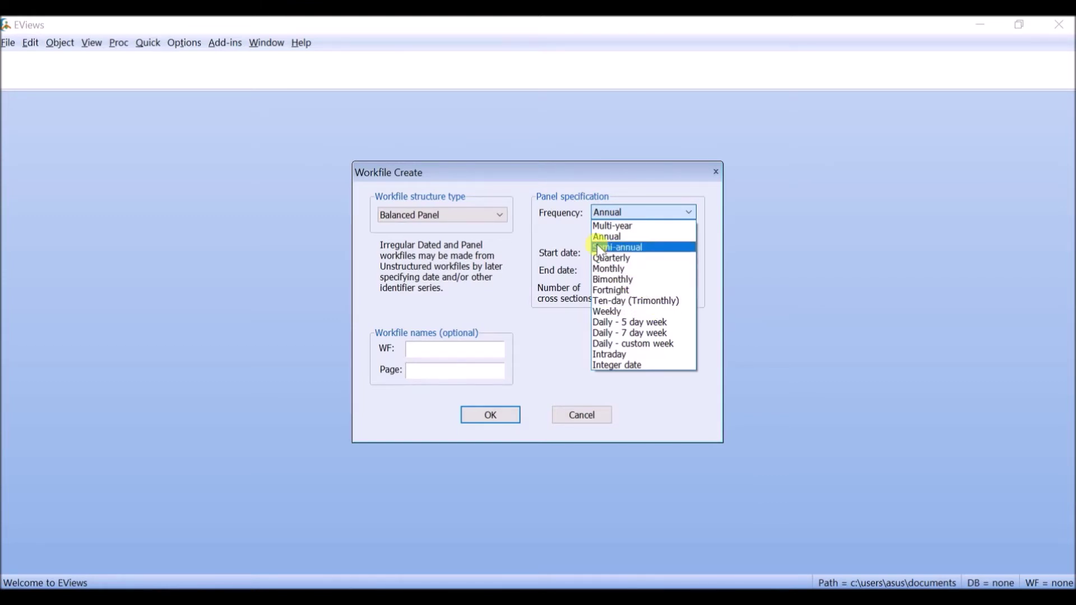
left_click(682, 240)
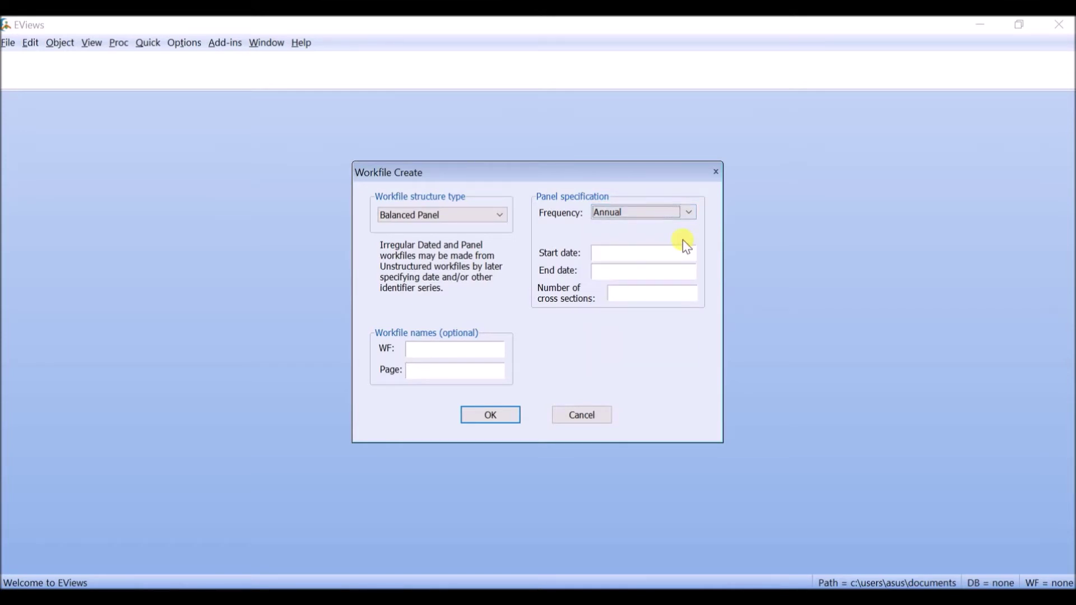
- Set the panel's start date to 2010, end date to 2014 and number of cross sections to 16
left_click(653, 254)
type("2010")
left_click(598, 271)
type("201")
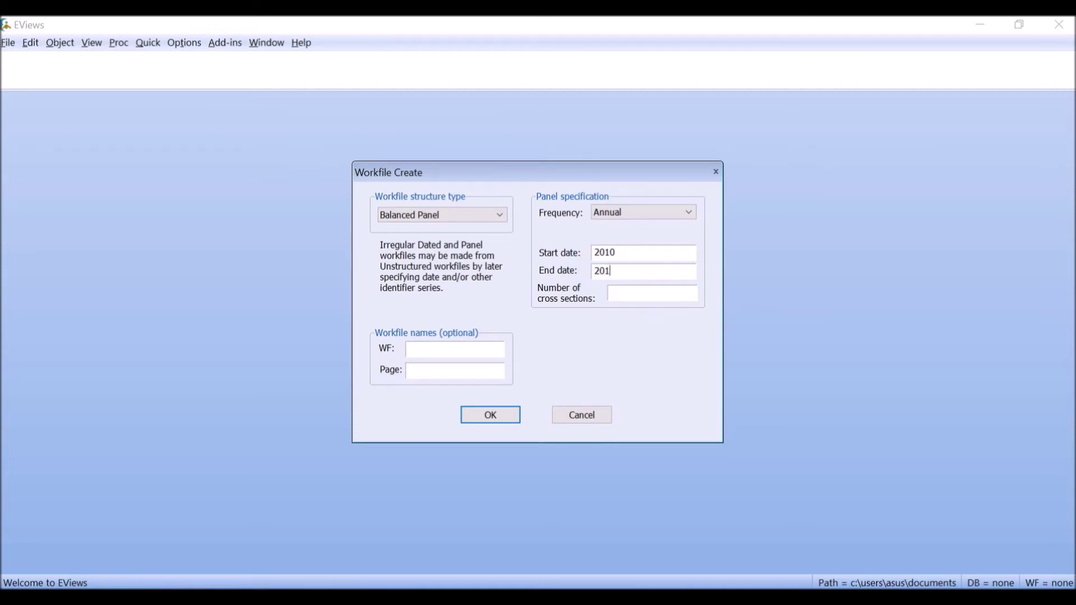
type("4")
left_click(645, 295)
type("16")
- Name the workfile "Analisis Panel Data" and create it
left_click(415, 349)
type("Analisis Panel Data")
left_click(491, 415)
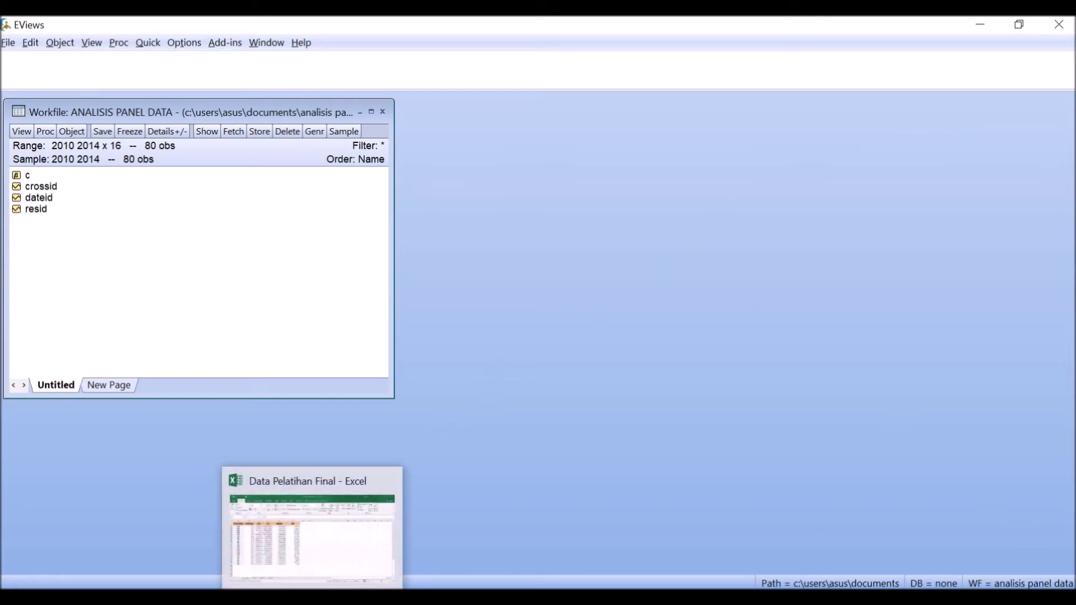
- Review the source data in the Data Pelatihan Final workbook in Excel, then return to EViews
left_click(314, 598)
left_click(397, 395)
scroll(397, 395, "up", 17)
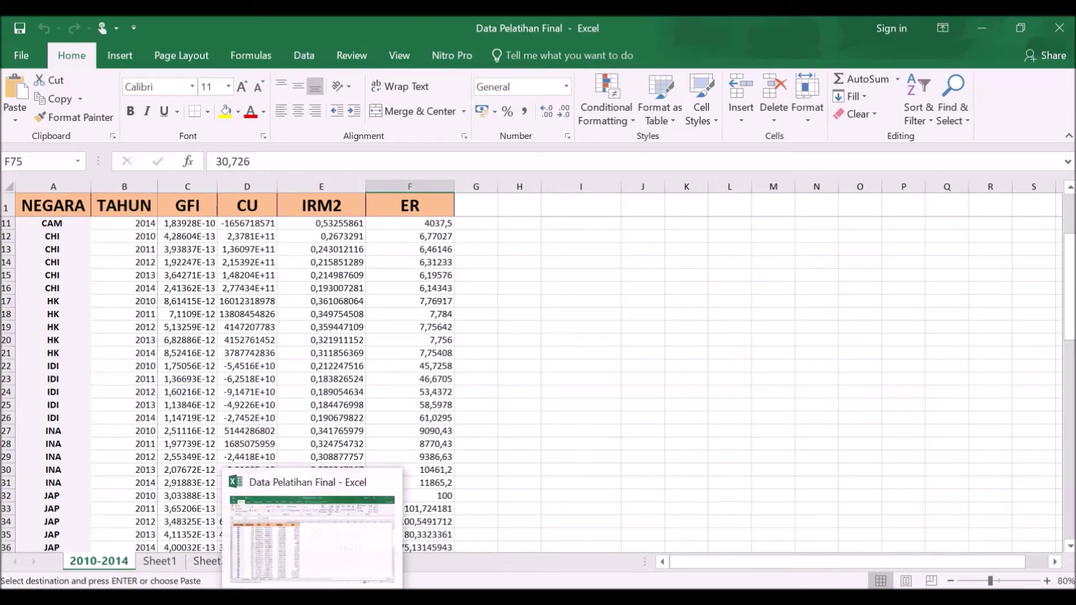
left_click(325, 532)
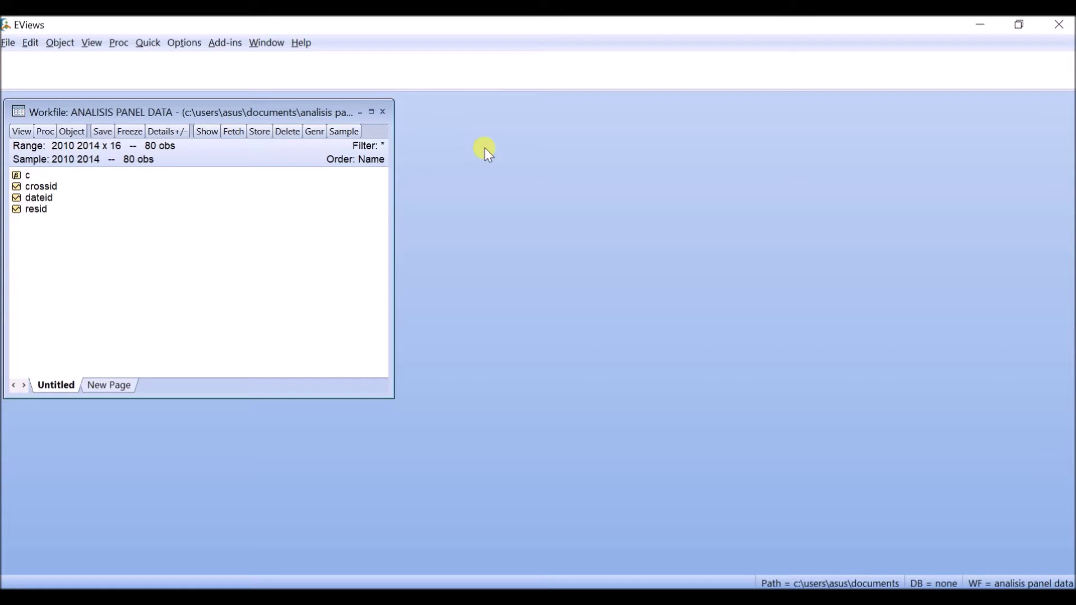
- Open an empty group for editing series and select the name cell above the first blank data column
left_click(145, 50)
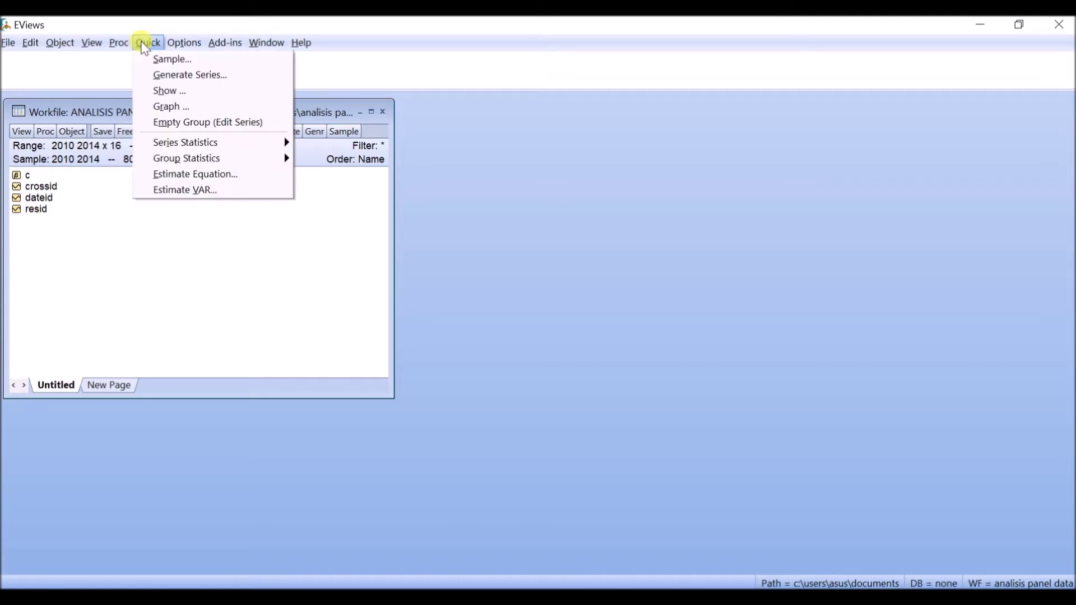
left_click(185, 123)
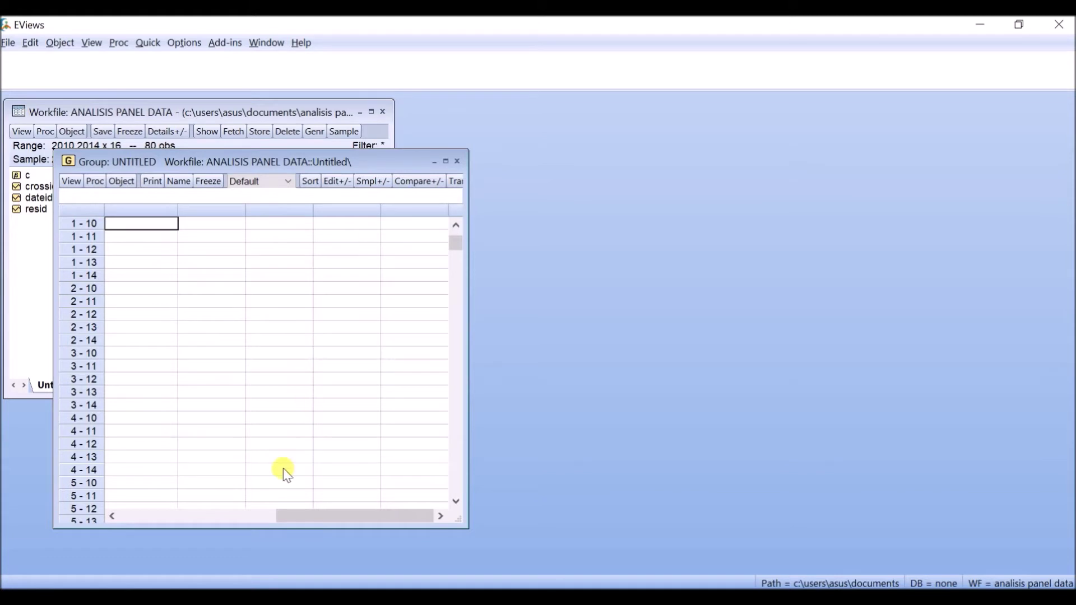
left_click_drag(320, 517, 147, 498)
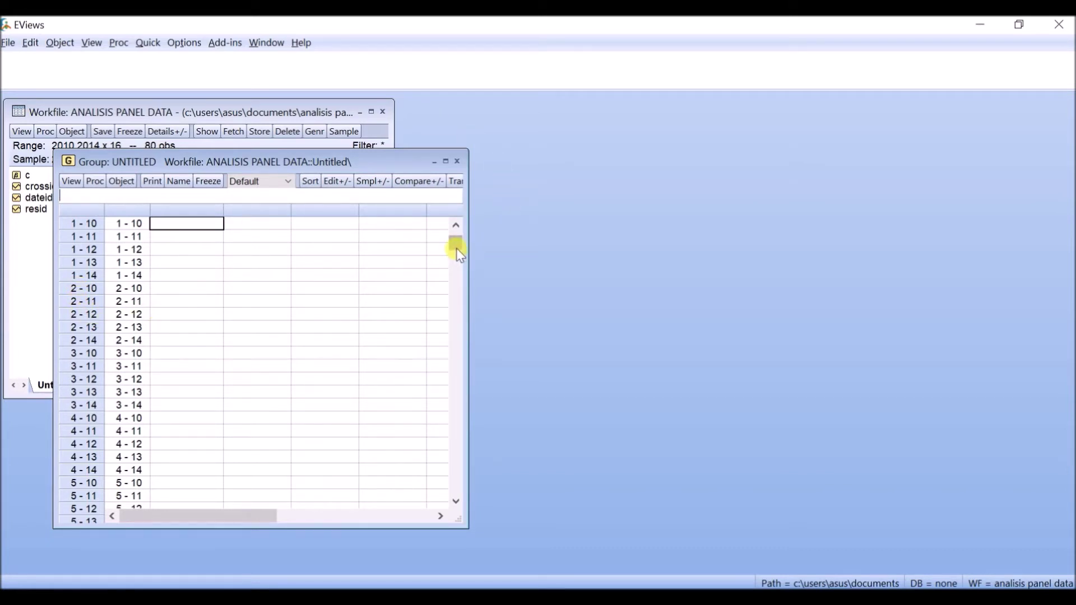
left_click_drag(456, 250, 443, 519)
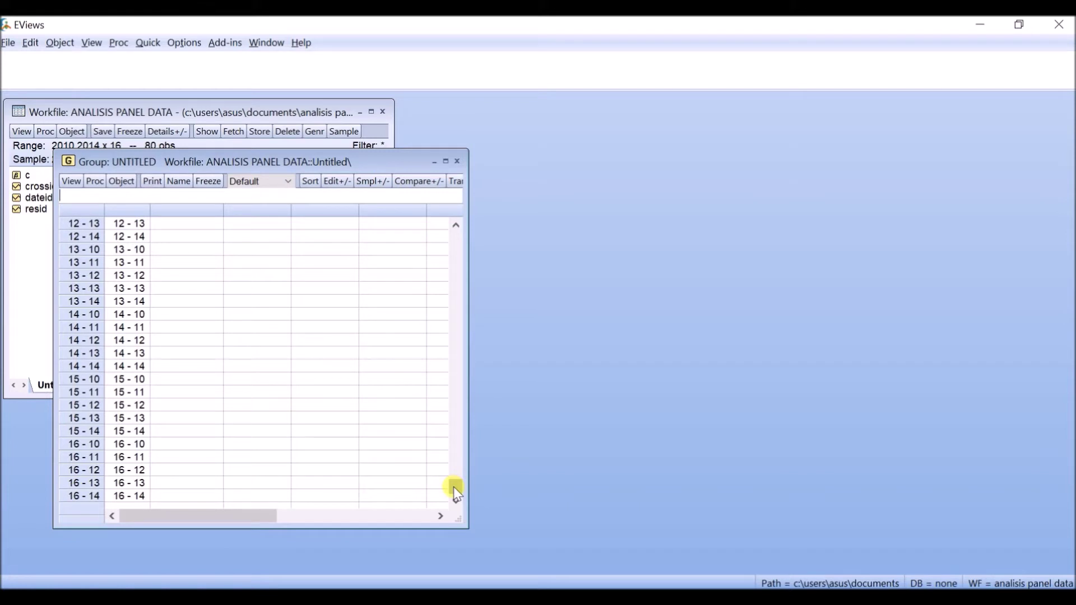
key("ctrl+Home")
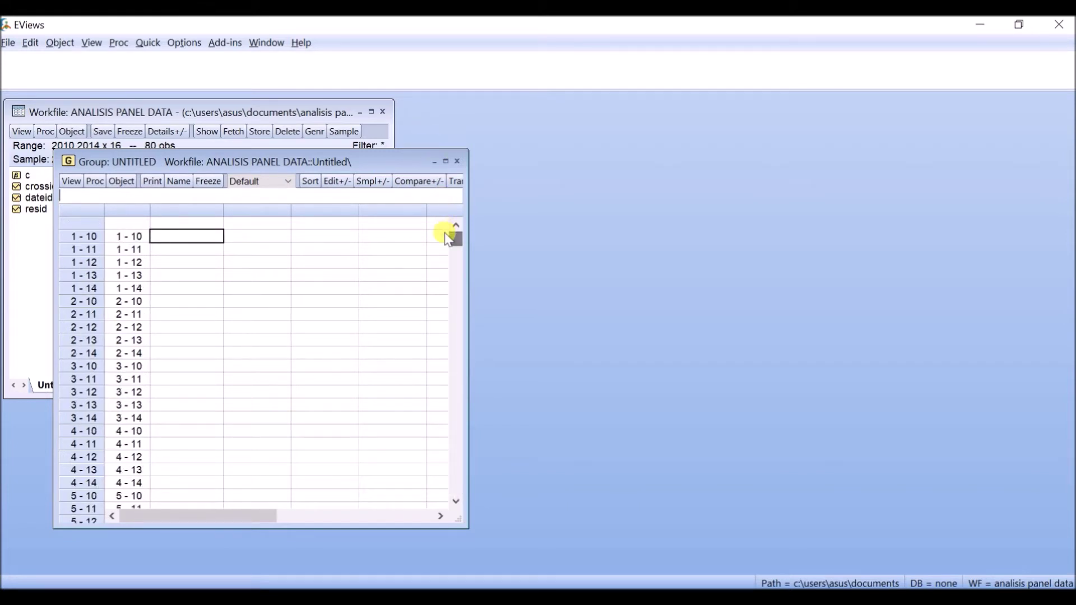
left_click(208, 224)
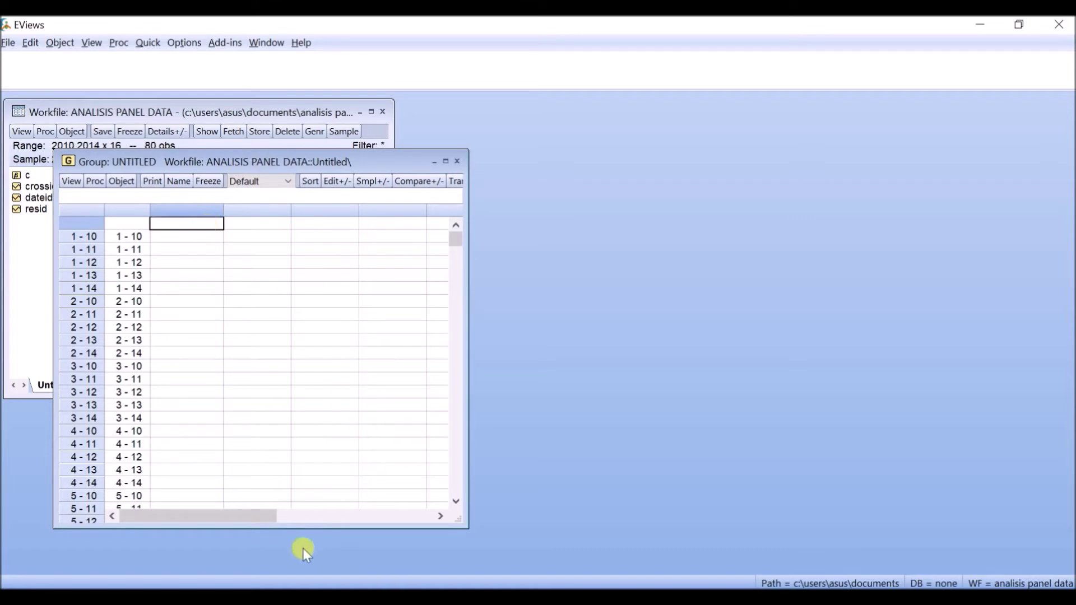
- Switch to the Excel workbook and copy the GFI, CU, IRM2 and ER columns with their headers, range C1:F81
mouse_move(312, 585)
left_click(301, 523)
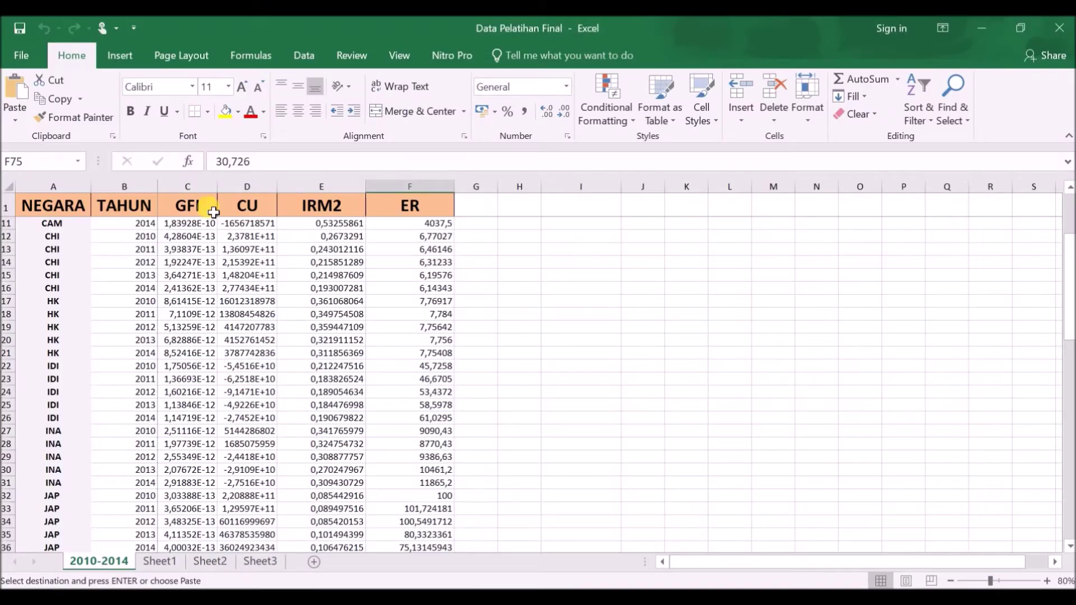
left_click(188, 201)
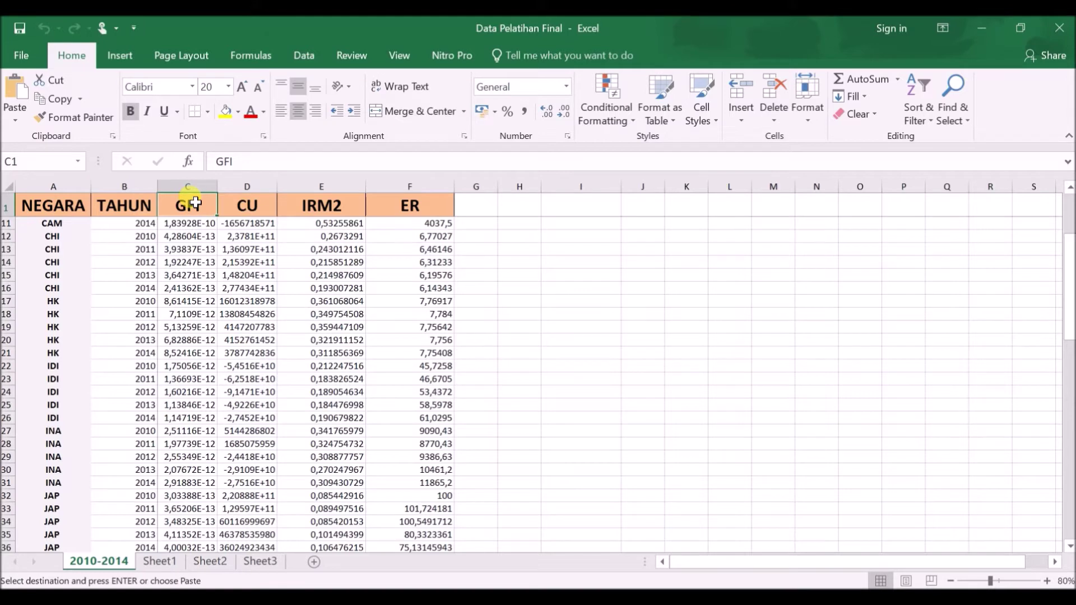
scroll(390, 302, "down", 13)
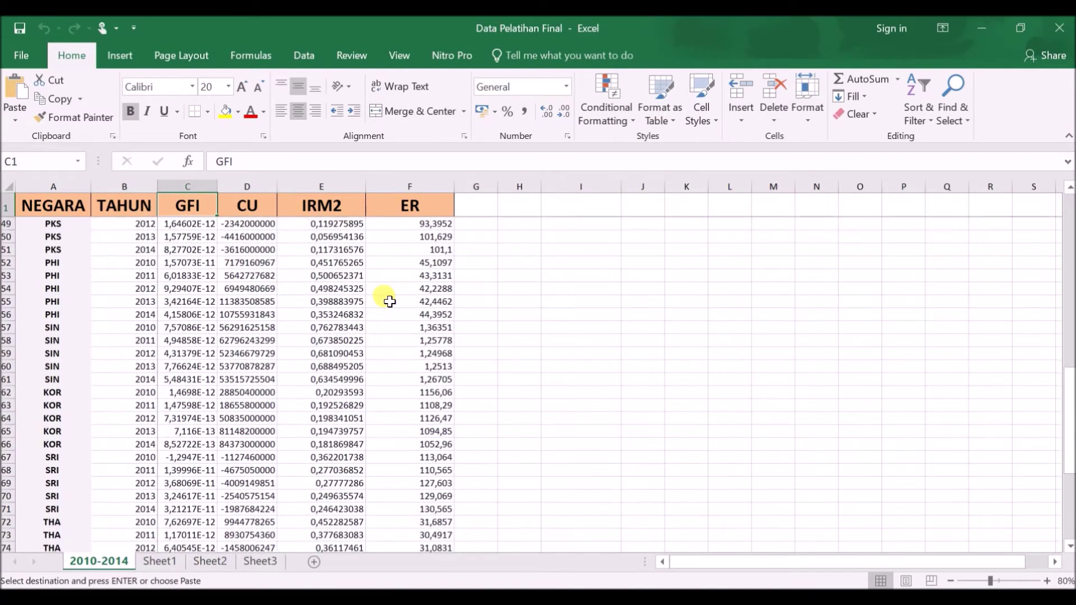
scroll(390, 302, "down", 4)
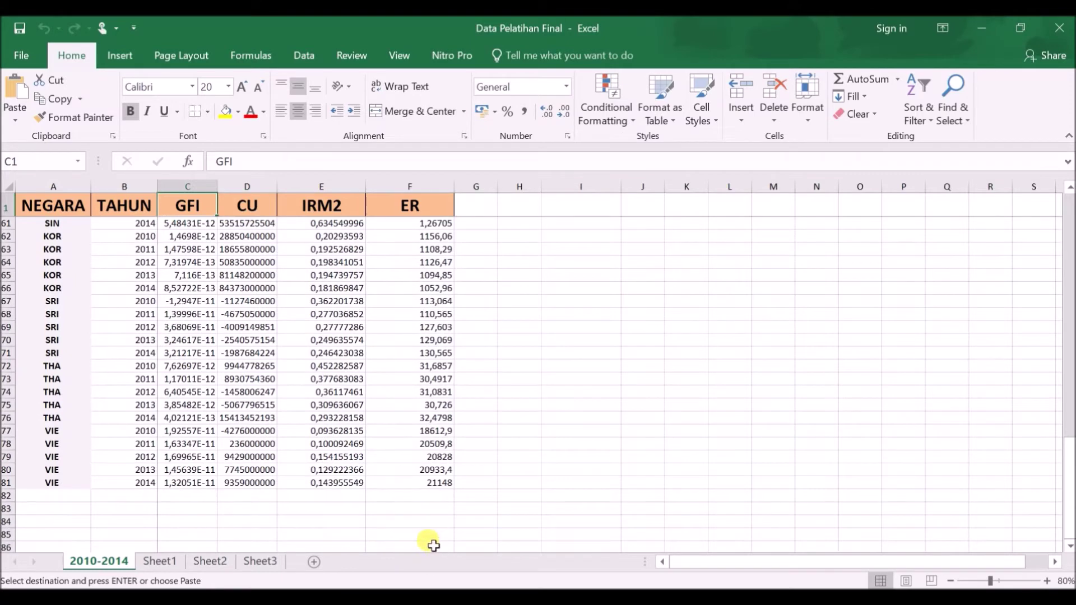
left_click(436, 485, "shift")
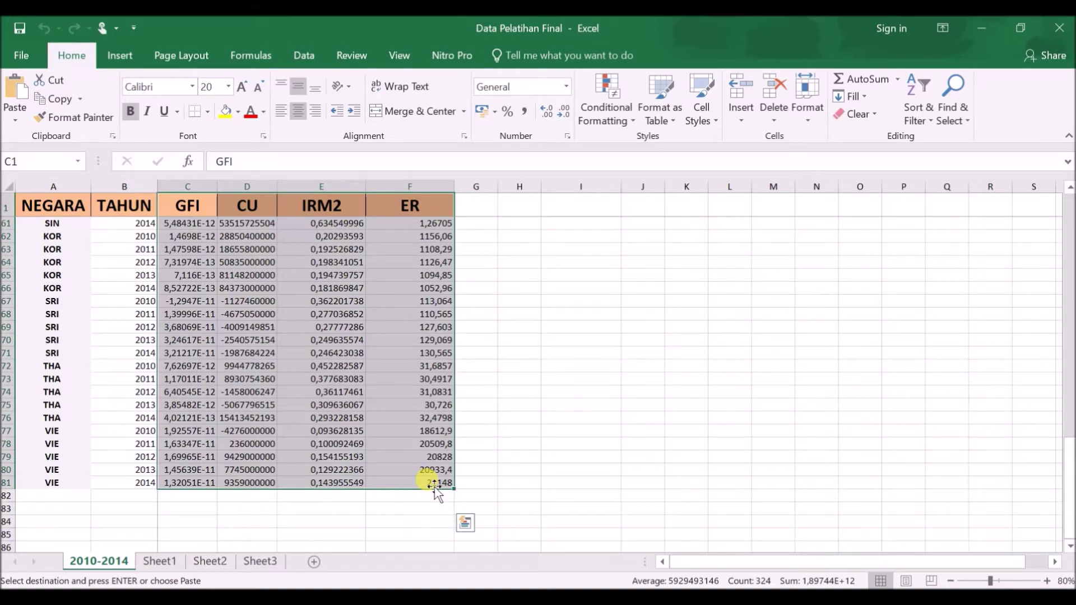
key("ctrl+c")
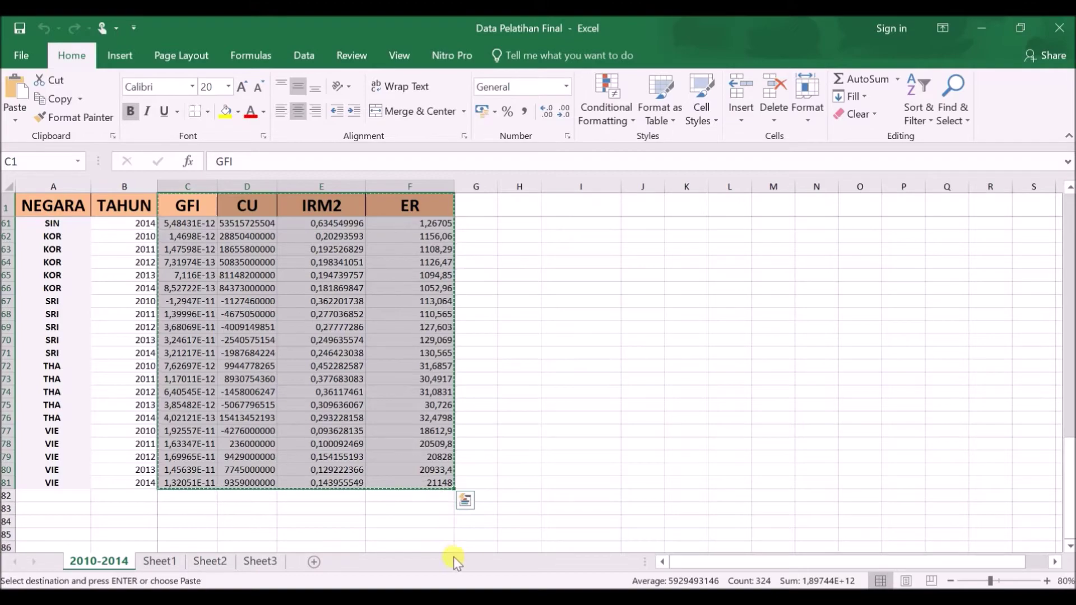
- Switch to EViews and paste the copied GFI, CU, IRM2 and ER columns into the empty group, starting at the first name cell
mouse_move(356, 586)
left_click(354, 541)
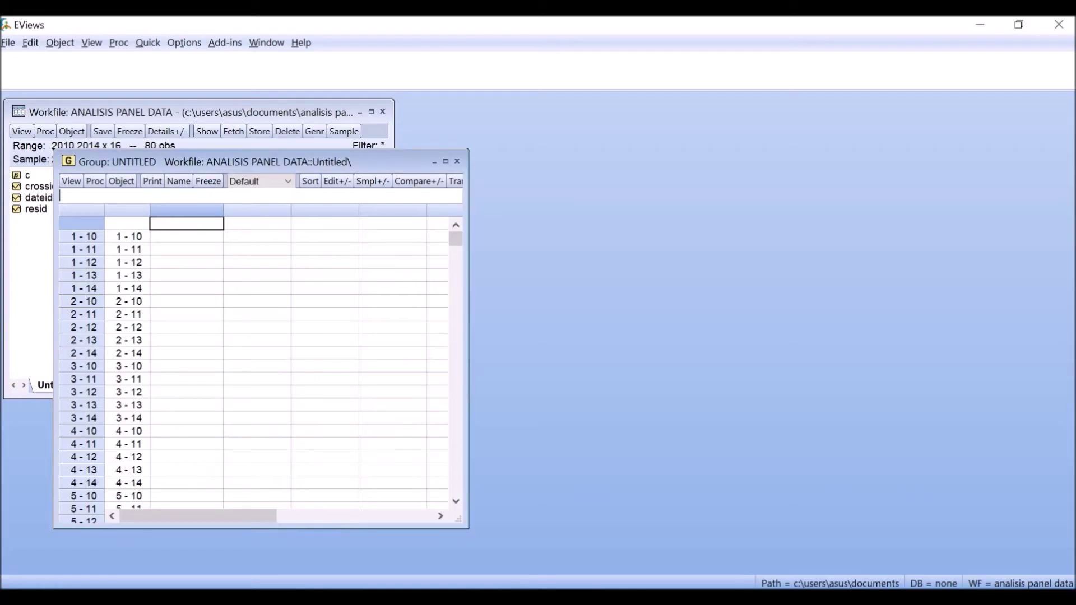
left_click(185, 224)
key("ctrl+v")
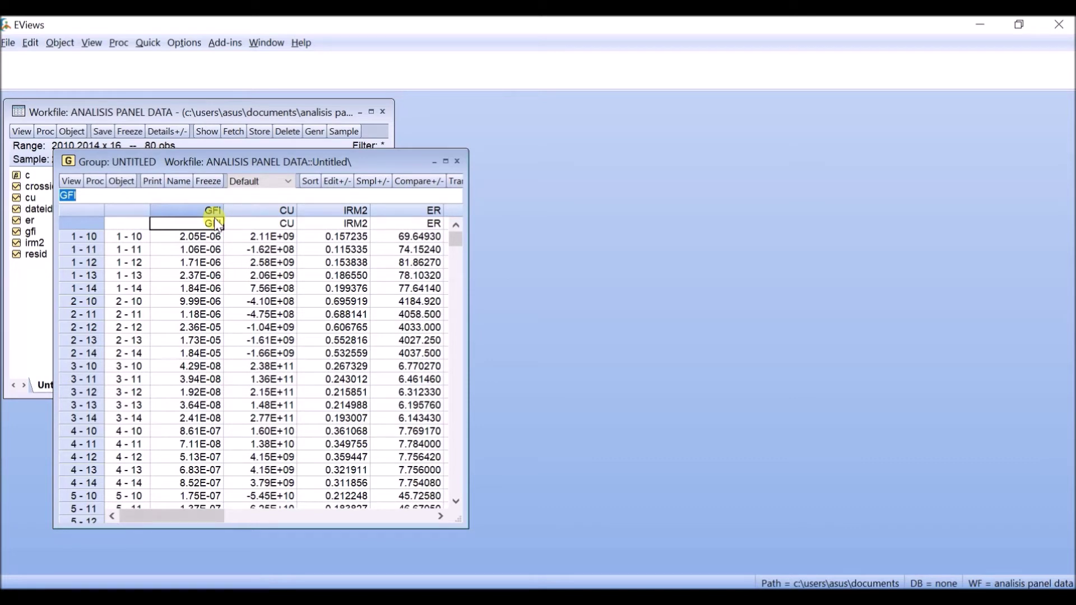
- Check the pasted GFI, CU, IRM2 and ER series across all columns and down to the last observation of cross-section 16
key("Right")
key("Right")
key("Right")
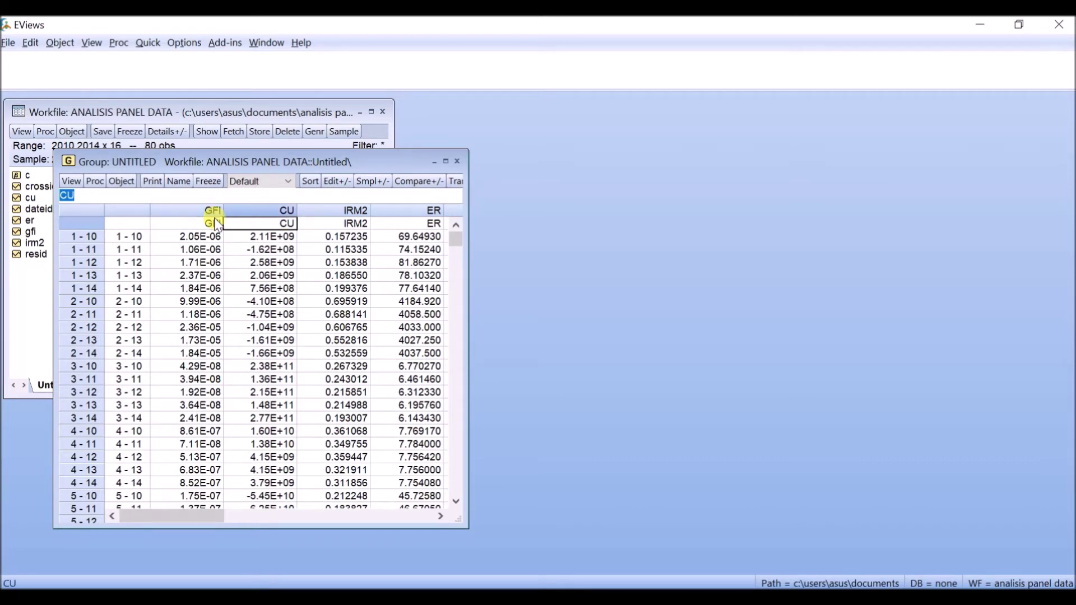
key("Right")
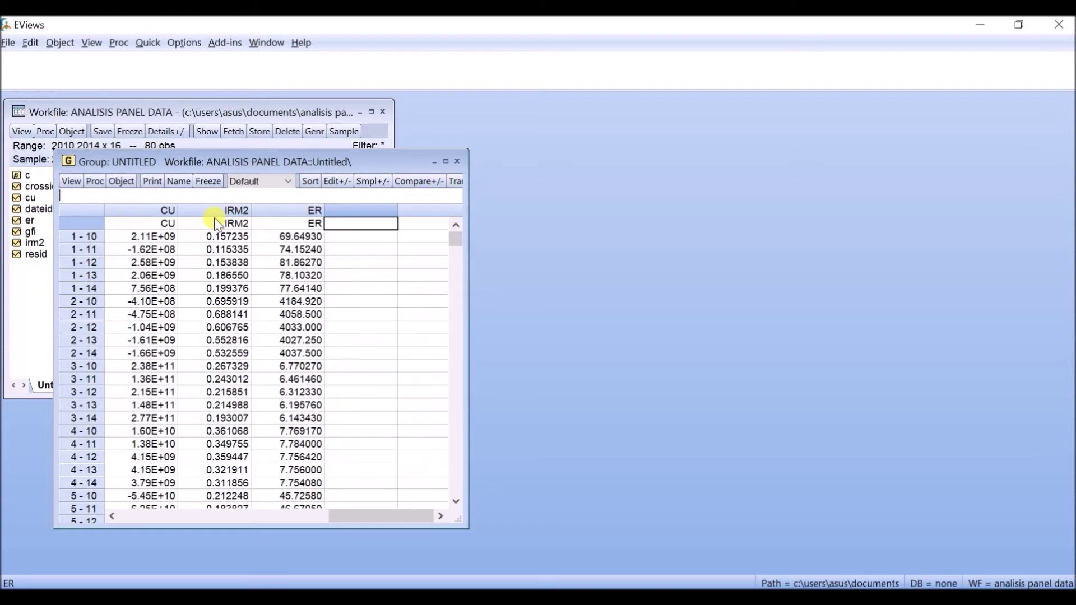
key("Left")
key("Left")
key("Down")
key("Down")
key("Left")
key("Left")
key("Left")
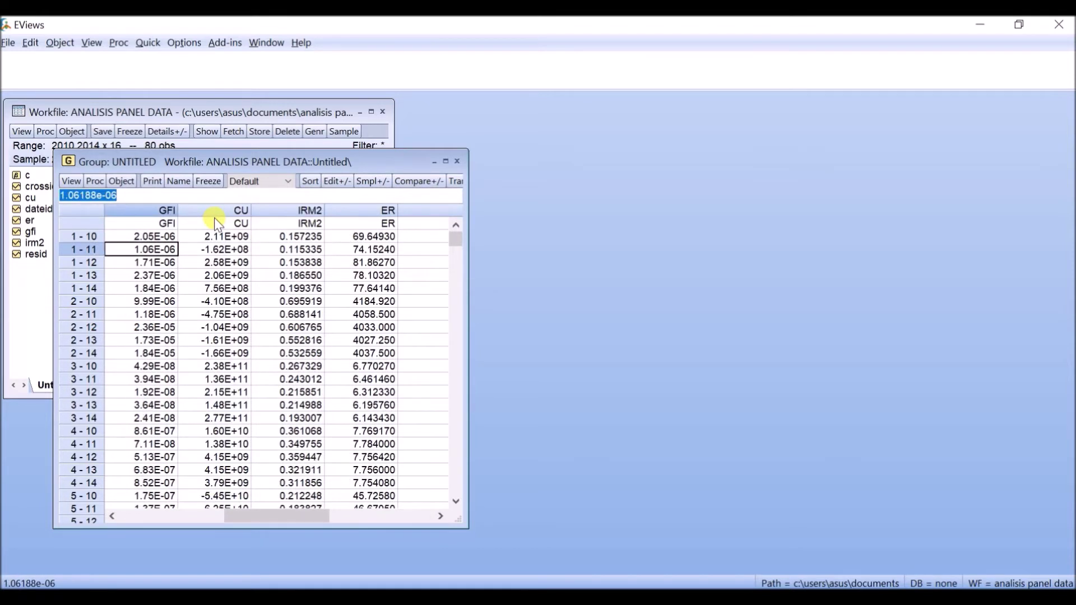
key("Down")
key("Down")
key("Down")
key("Down")
key("Down")
key("Down")
key("Down")
key("Down")
key("Down")
key("Down")
key("Down")
key("Down")
key("Down")
key("Down")
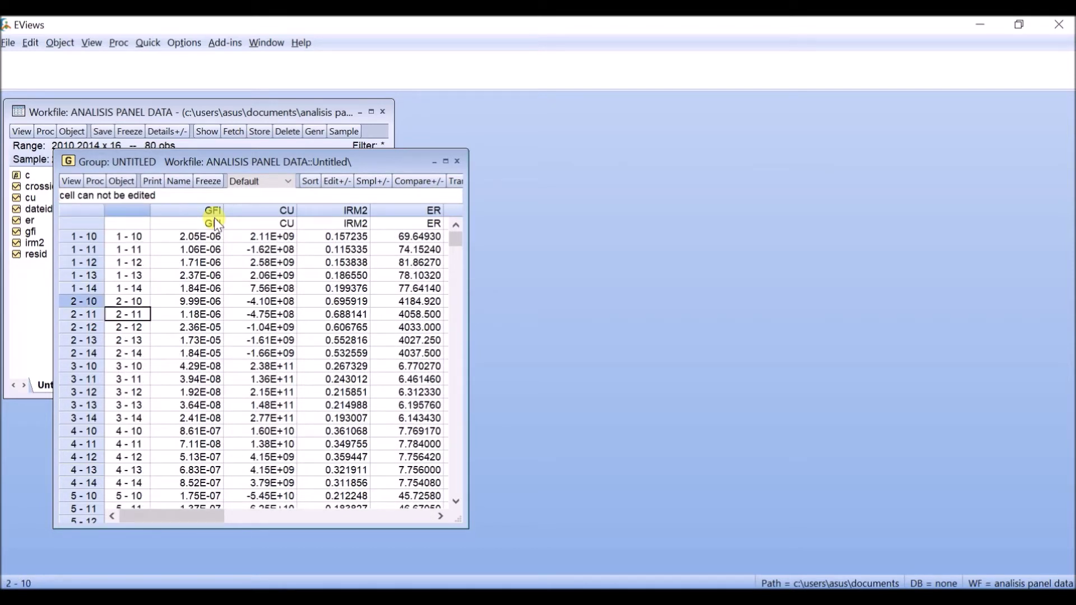
key("Down")
key("Down")
key("Down")
key("Down")
key("Down")
key("Down")
key("Down")
key("Down")
key("Down")
key("Down")
key("Down")
key("Down")
key("Down")
key("Down")
key("Down")
key("Down")
key("Down")
key("Down")
key("Down")
key("Down")
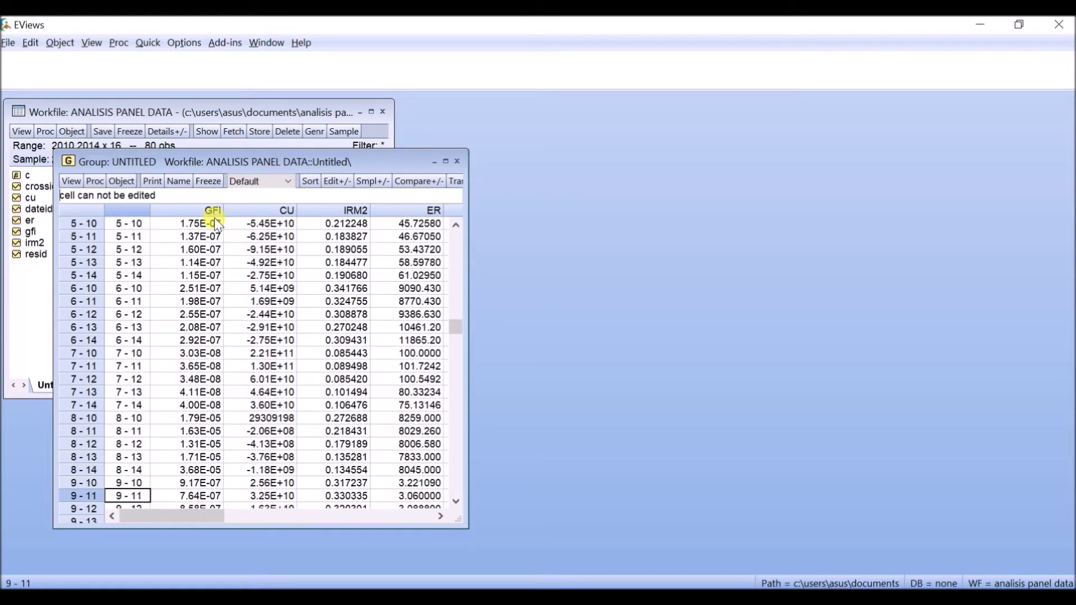
key("Down")
key("Down")
key("Down")
key("Down")
key("Down")
key("Down")
key("Down")
key("Down")
key("Down")
key("Down")
key("Down")
key("Down")
key("Down")
key("Down")
key("Down")
key("Down")
key("Down")
key("Down")
key("Down")
key("Down")
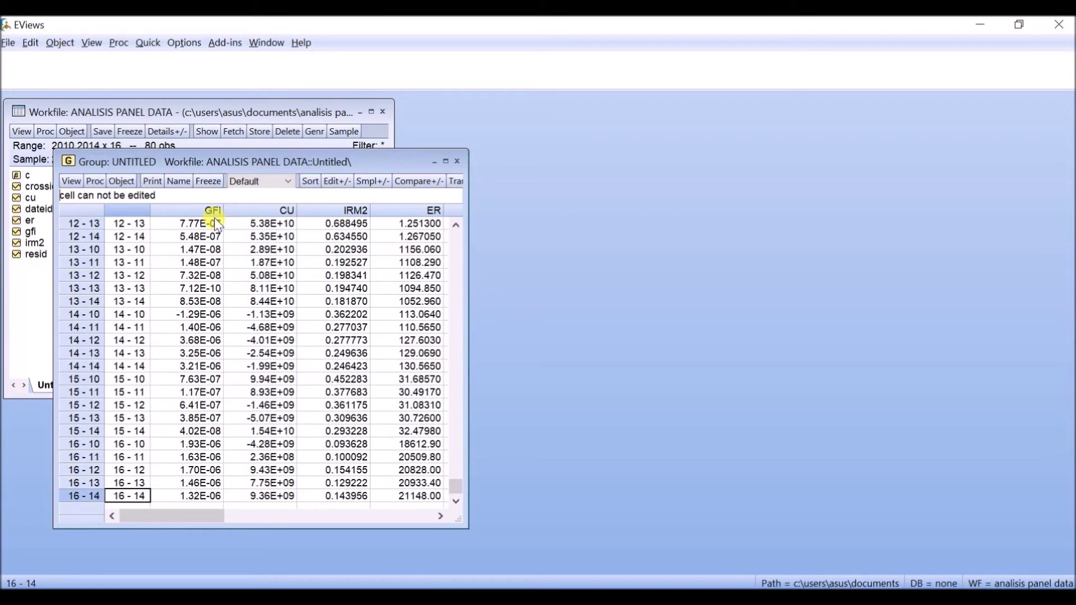
key("Up")
key("Up")
key("Up")
key("Up")
key("Up")
key("Up")
key("Up")
key("Up")
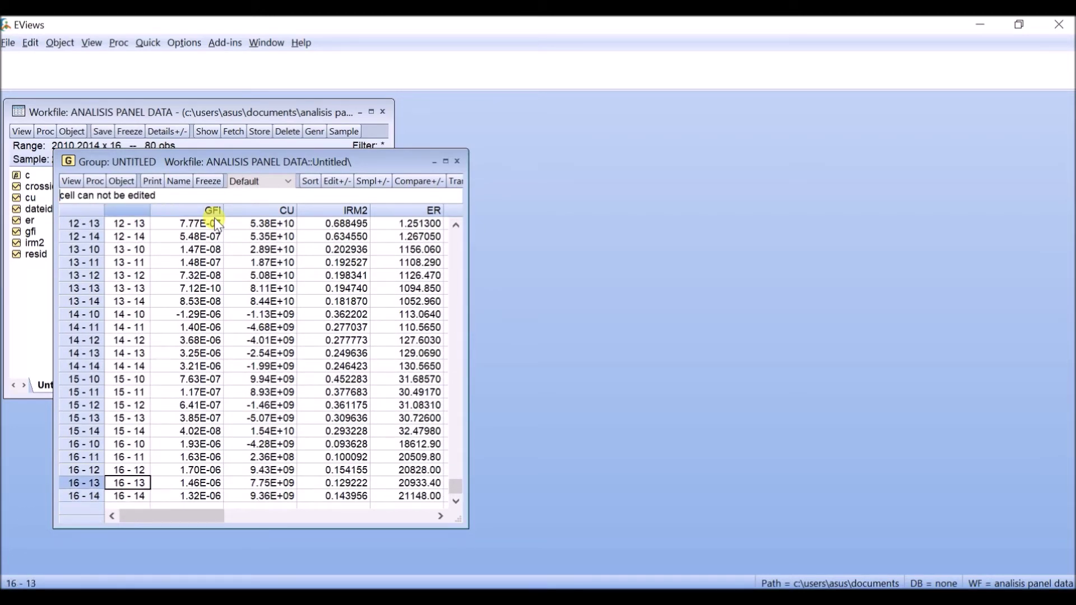
key("Up")
key("Up")
key("Up")
key("Up")
key("Up")
key("Up")
key("Up")
key("Up")
key("Up")
key("Up")
key("Up")
key("Up")
key("Up")
key("Up")
key("Up")
key("Up")
key("Up")
key("Up")
key("Up")
key("Up")
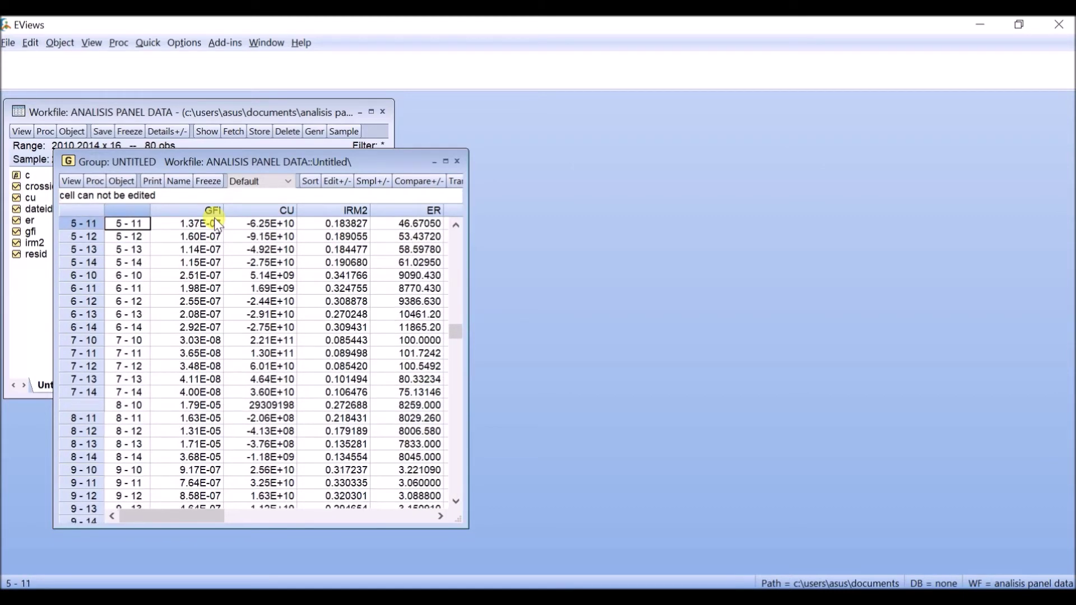
key("Up")
key("Up")
key("Up")
key("Up")
key("Up")
key("Up")
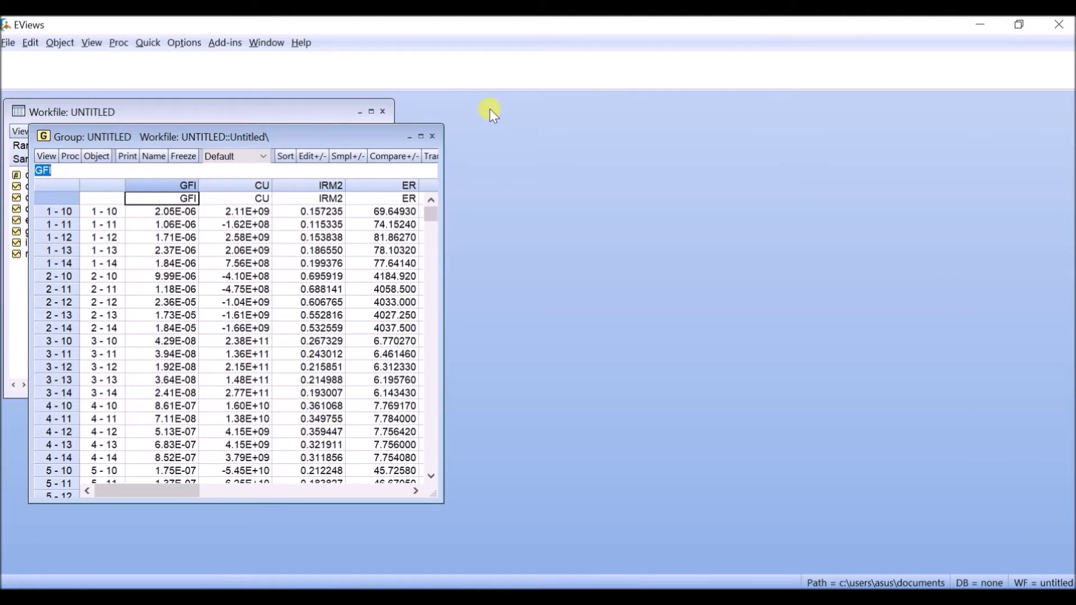
- Close the untitled group and keep it in the workfile under the name data
left_click(433, 137)
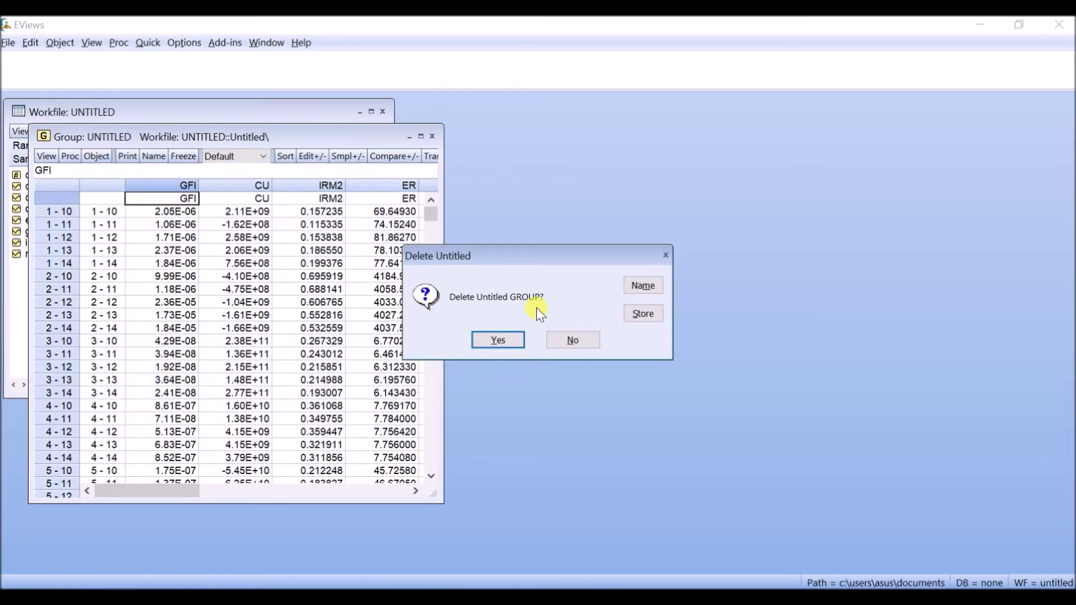
left_click(657, 280)
type("data")
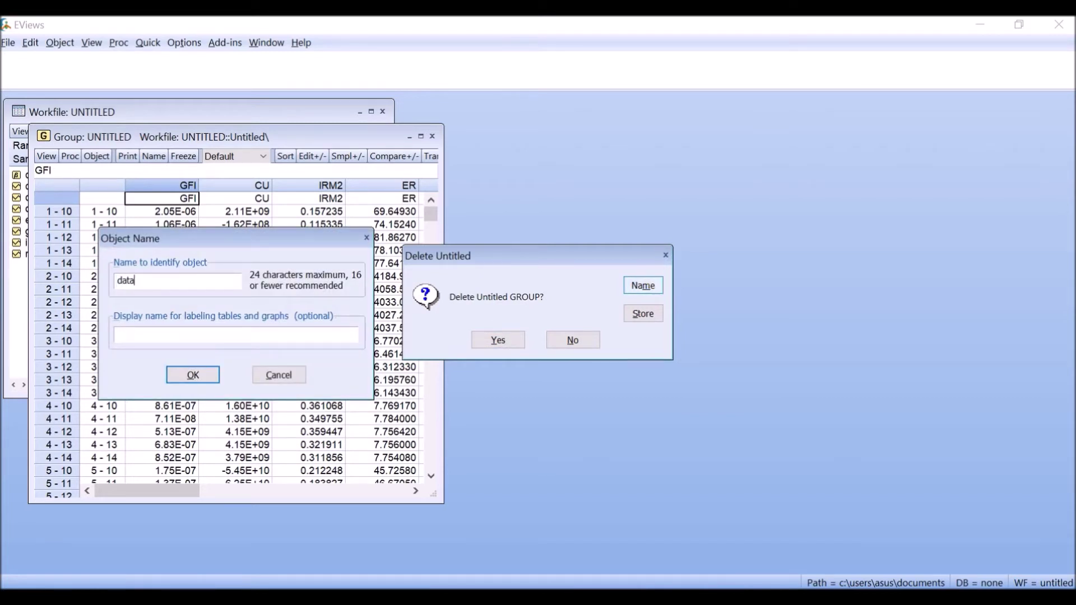
left_click(186, 377)
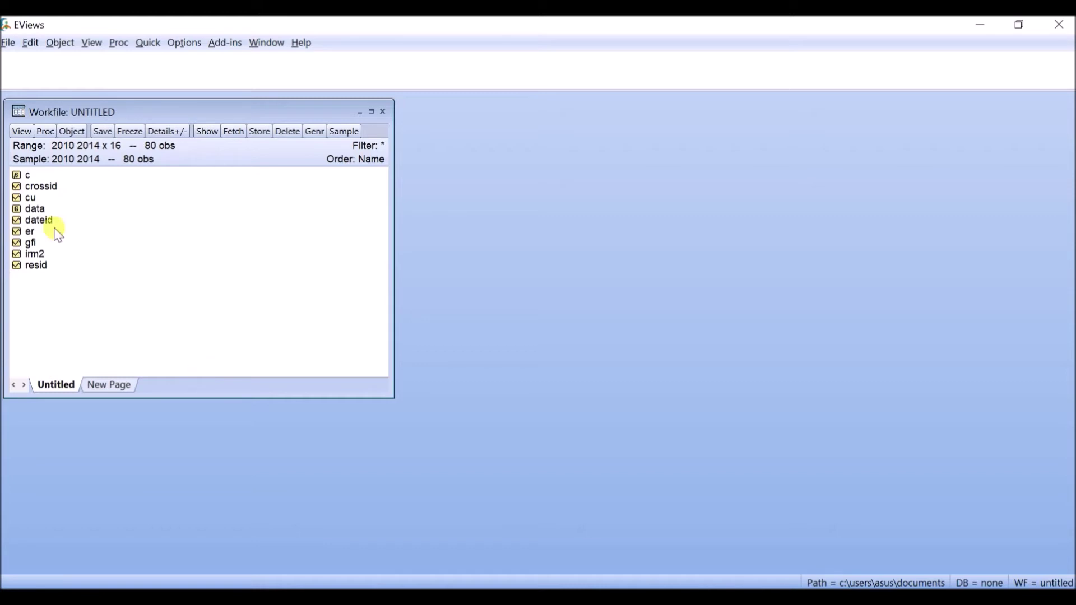
left_click(28, 242)
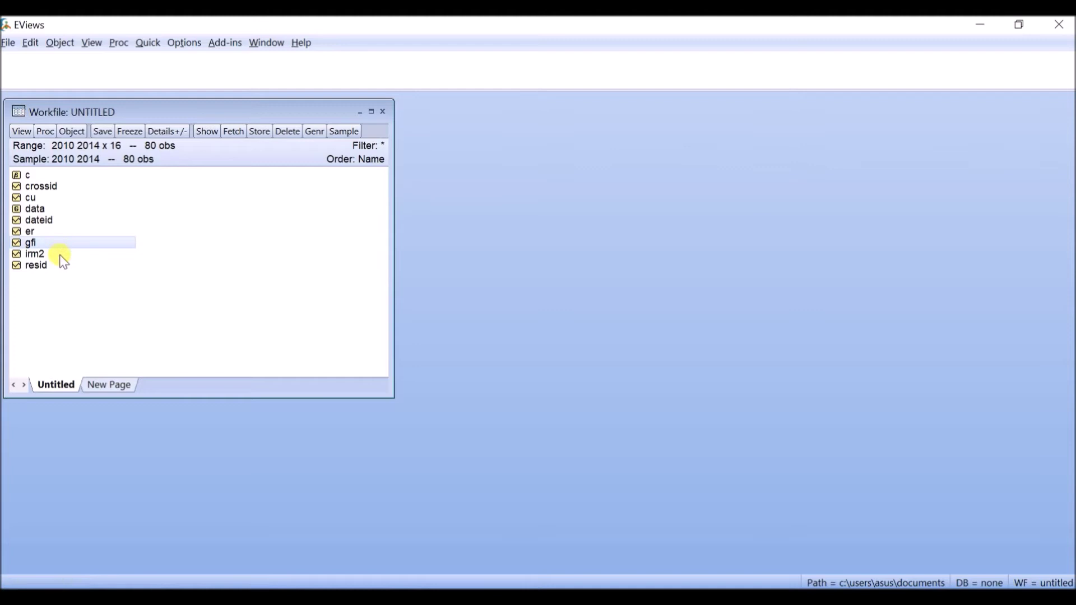
left_click(34, 255)
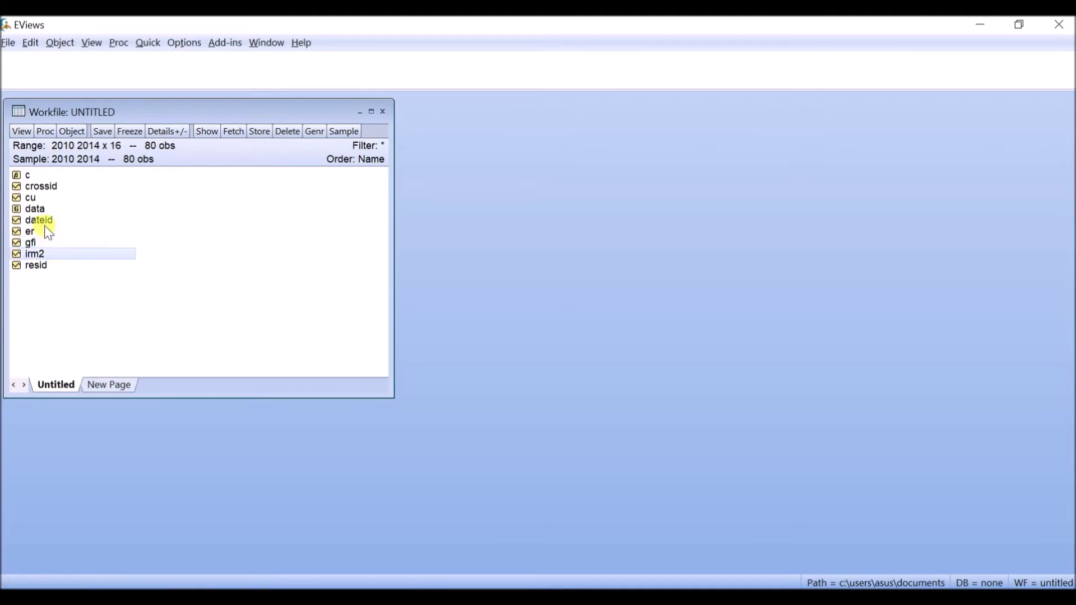
left_click(61, 235)
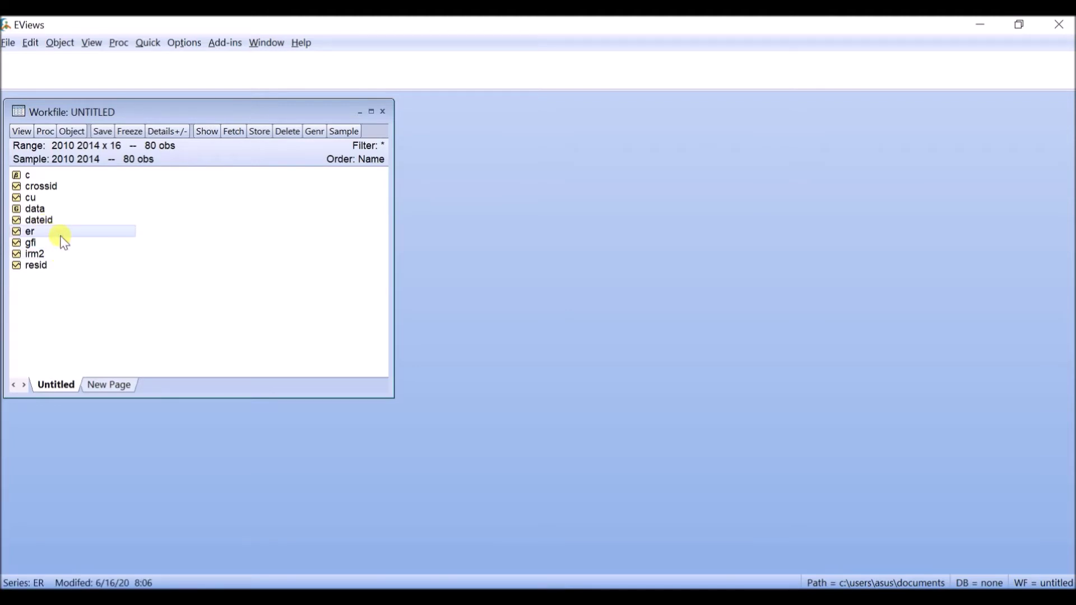
left_click(88, 198)
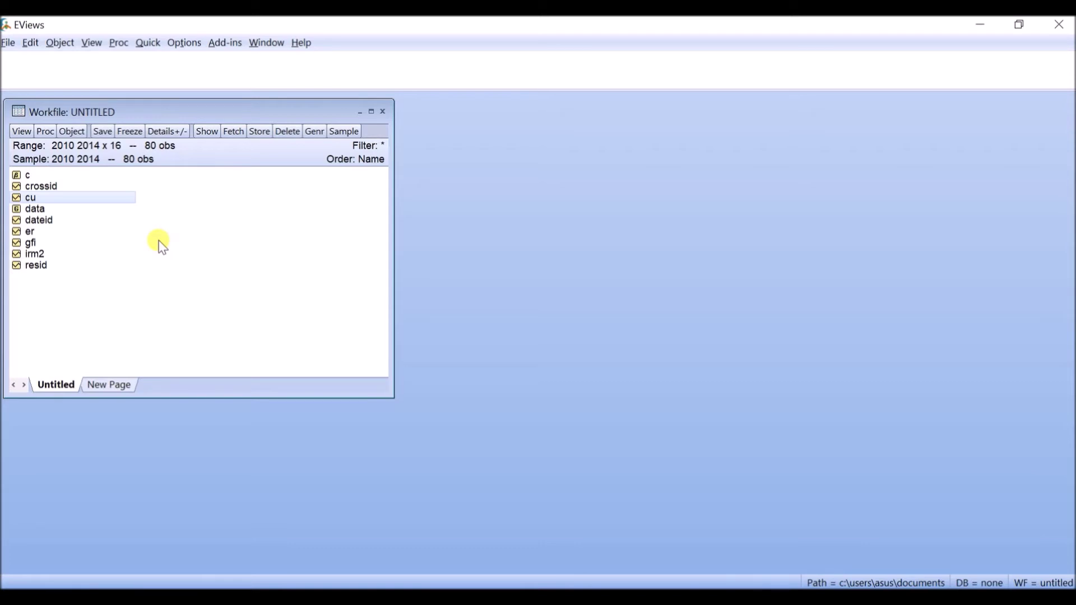
- Select the series gfi, irm2, er and cu in that order, with gfi as dependent variable, and open them as an equation
left_click(39, 246)
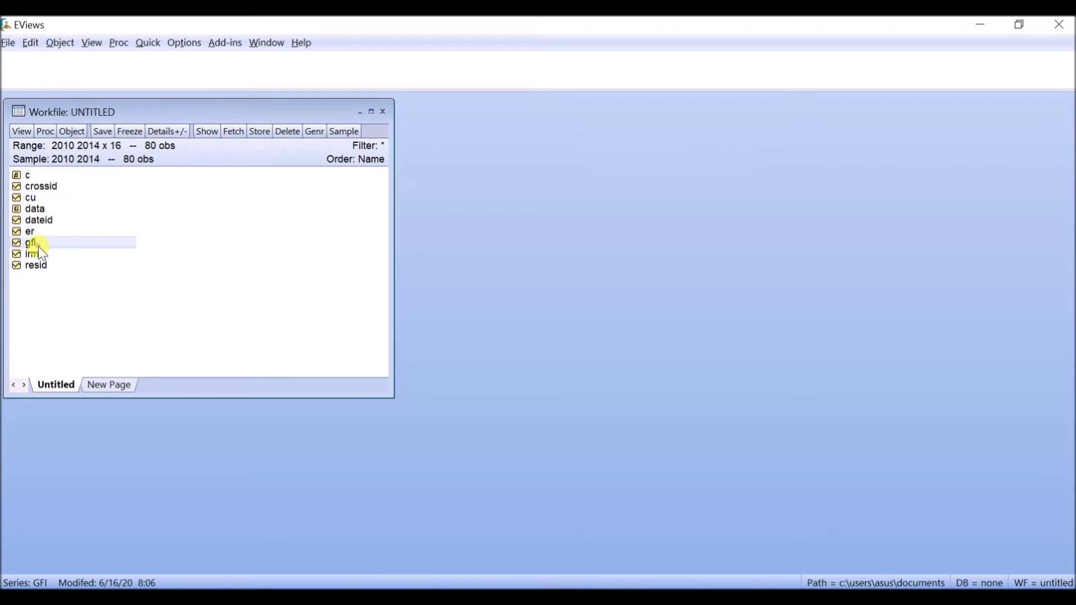
left_click(111, 255, "ctrl")
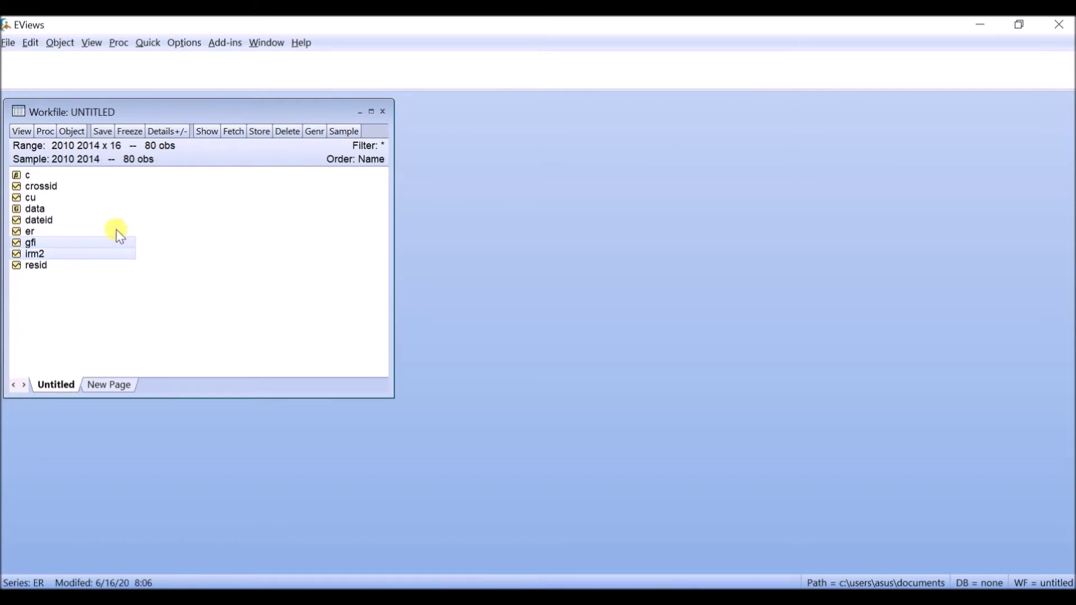
left_click(117, 231, "ctrl")
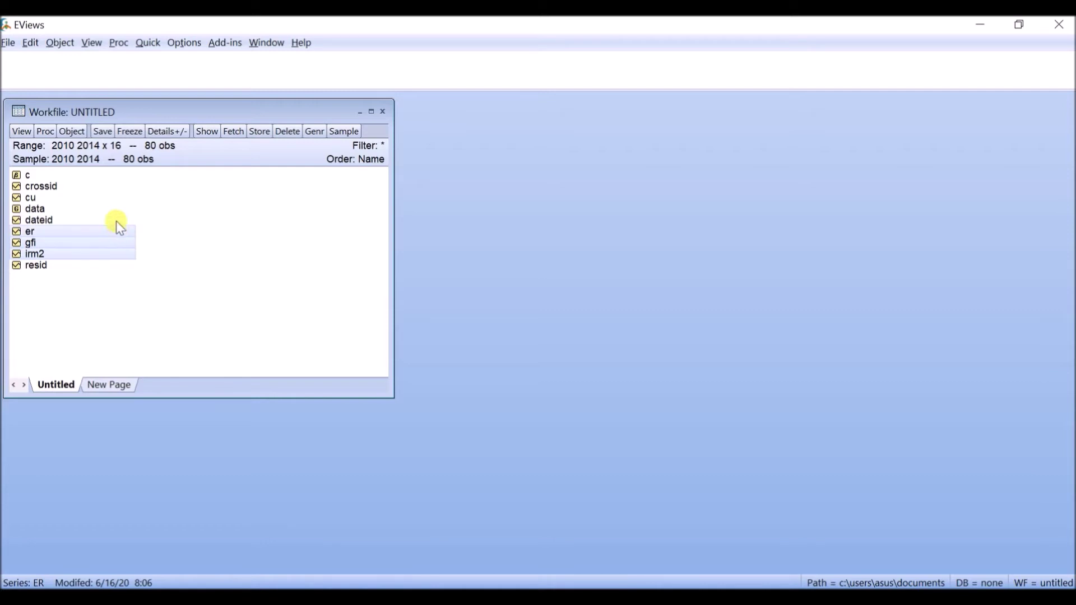
left_click(122, 198, "ctrl")
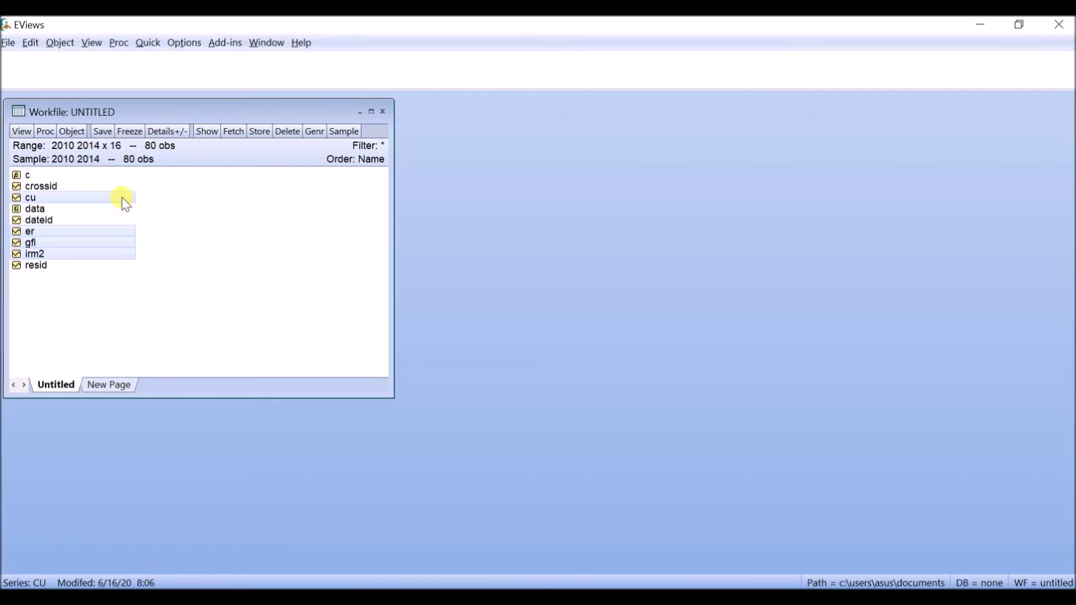
right_click(123, 199)
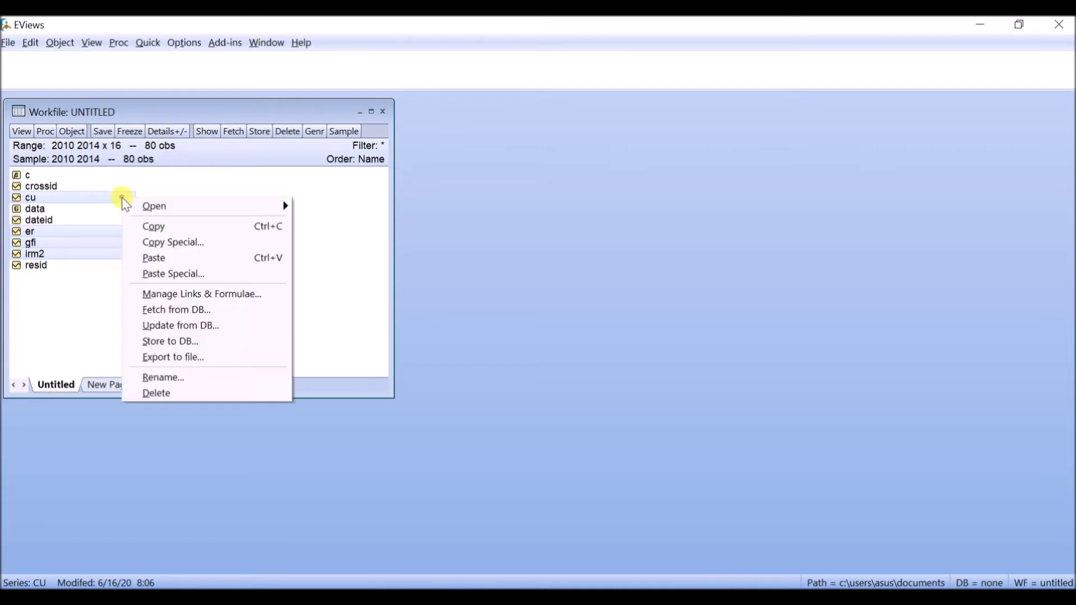
mouse_move(193, 207)
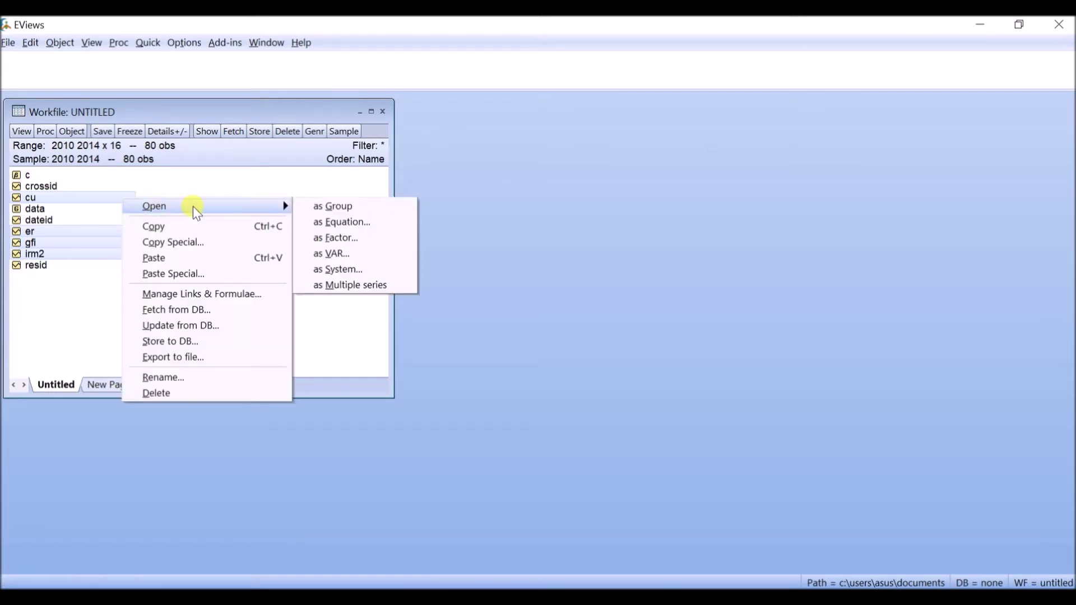
left_click(413, 227)
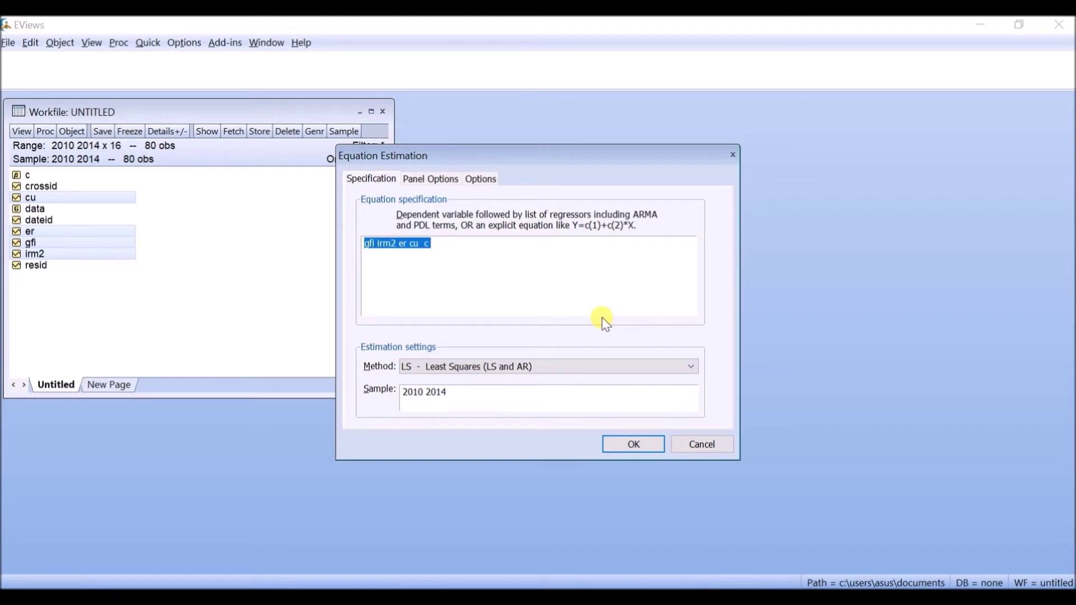
- Set the cross-section effects to Fixed in the panel specification and estimate the least squares equation
left_click(428, 182)
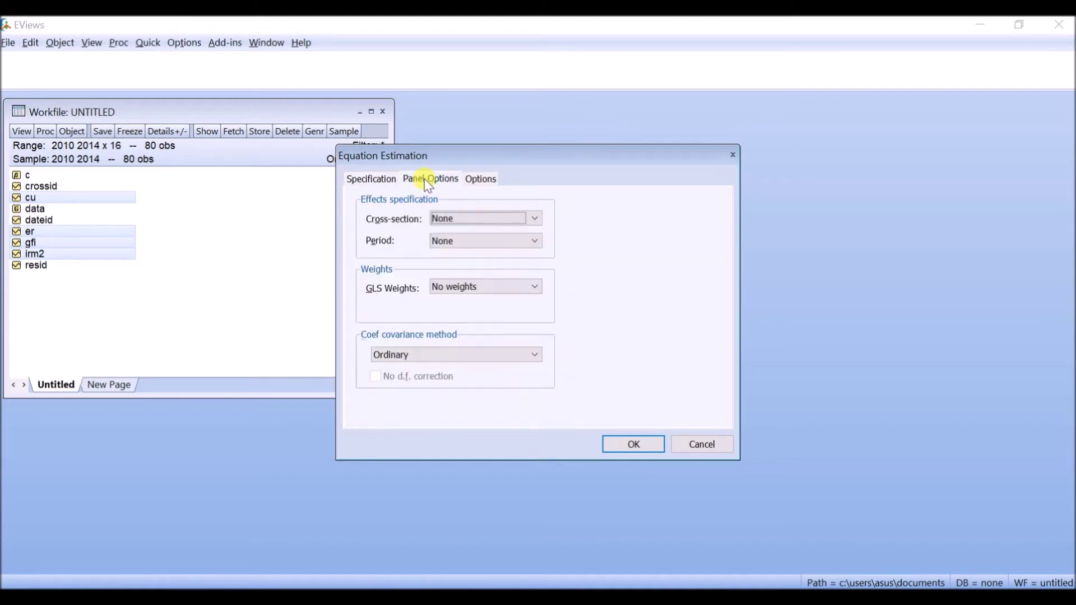
left_click(537, 216)
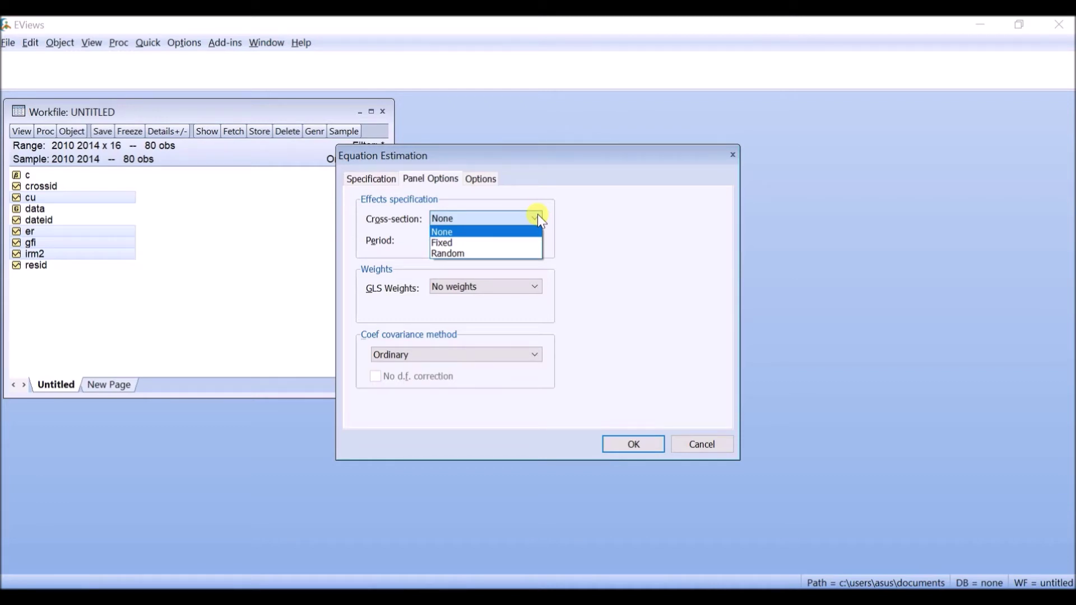
left_click(514, 242)
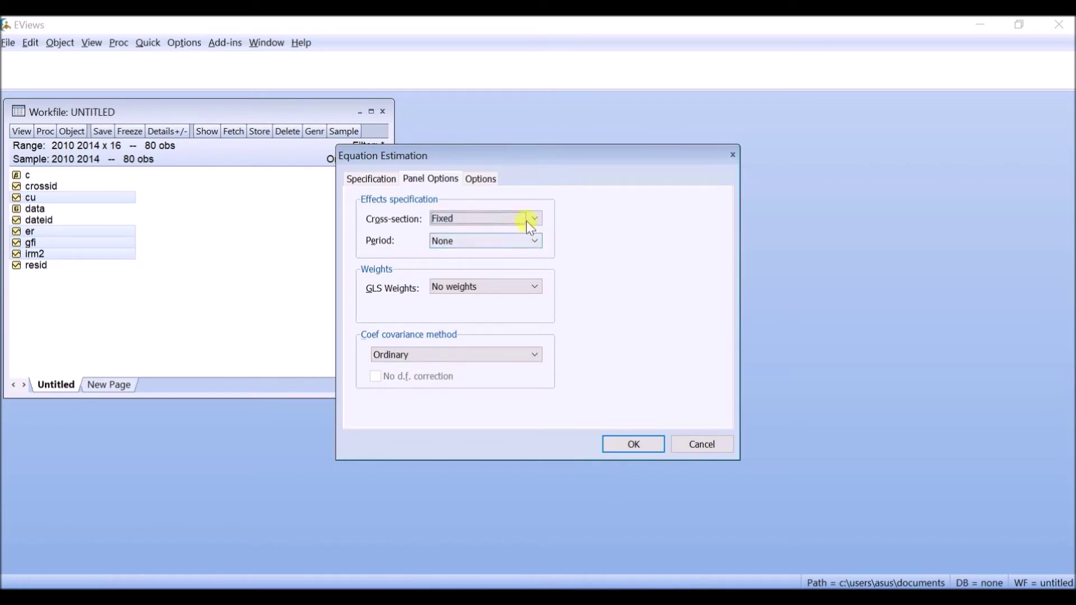
left_click(615, 444)
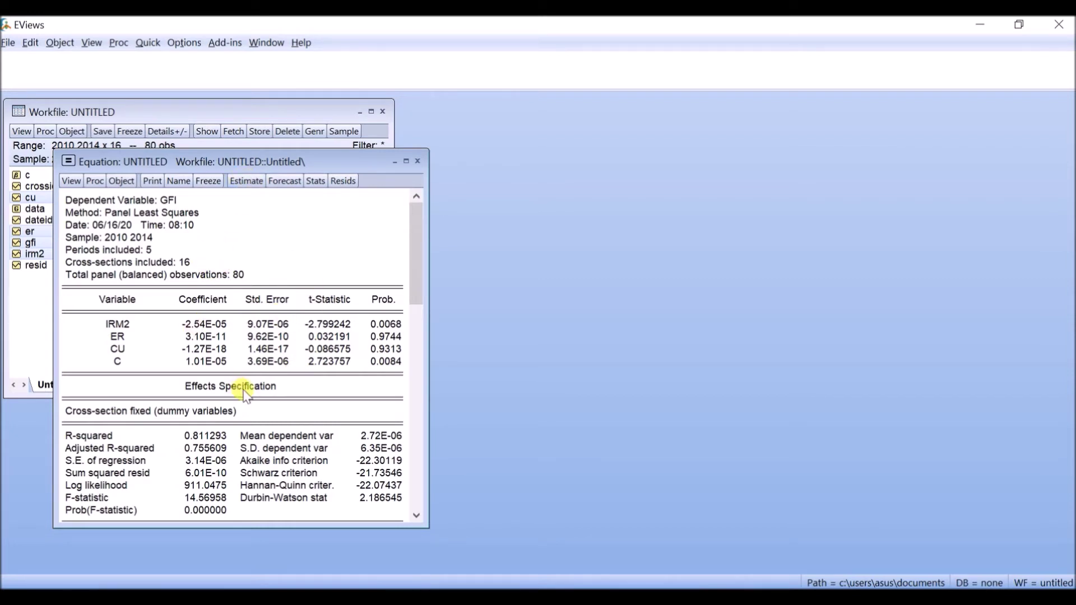
- Freeze the fixed-effects output as a table named fixed, and arrange the table and equation windows side by side
left_click(211, 181)
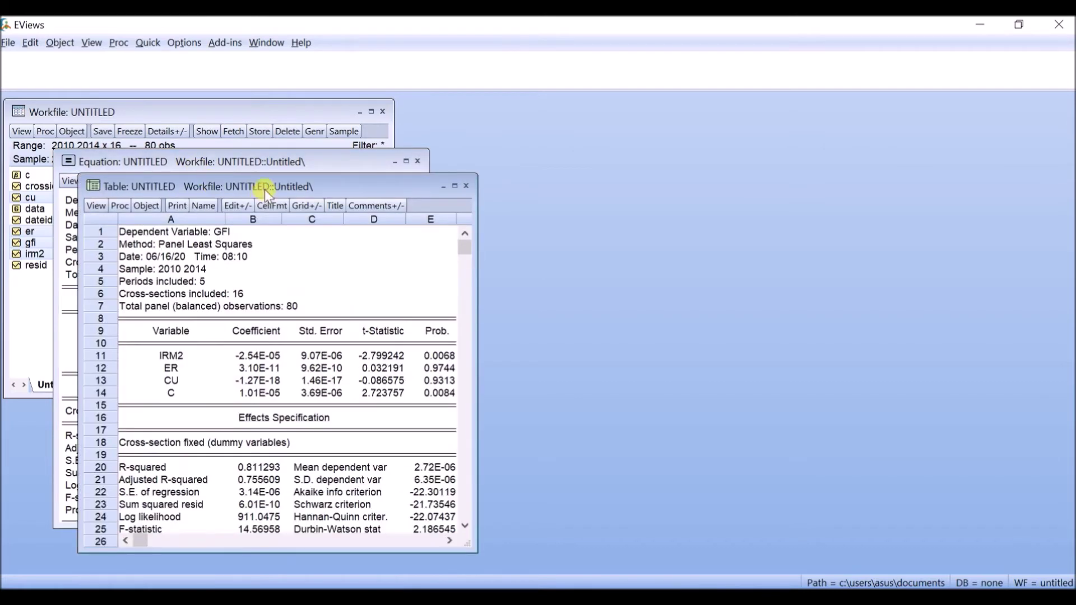
left_click_drag(261, 185, 849, 116)
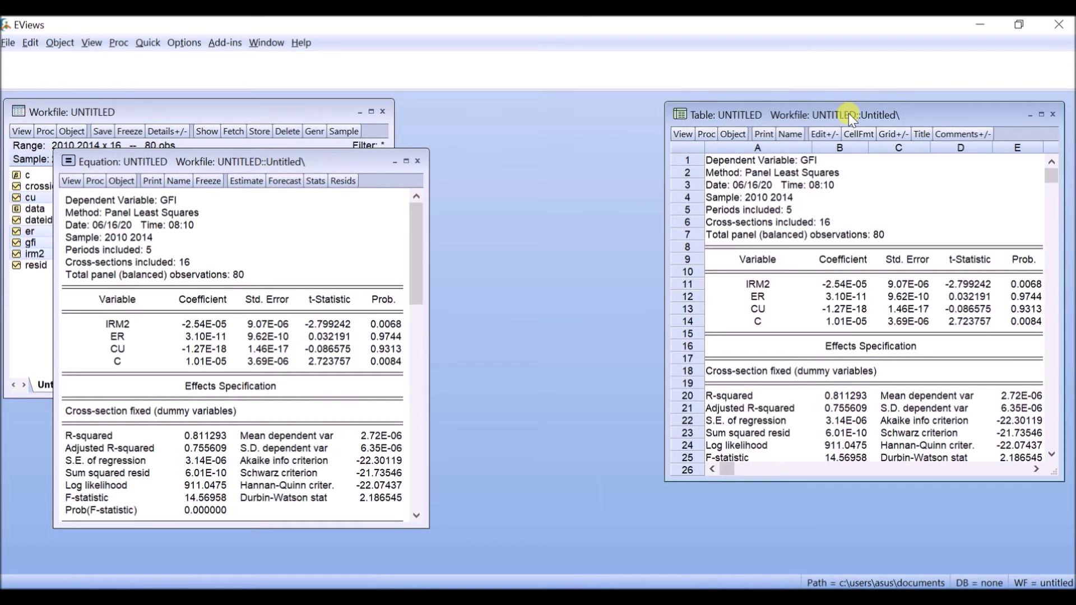
left_click(794, 139)
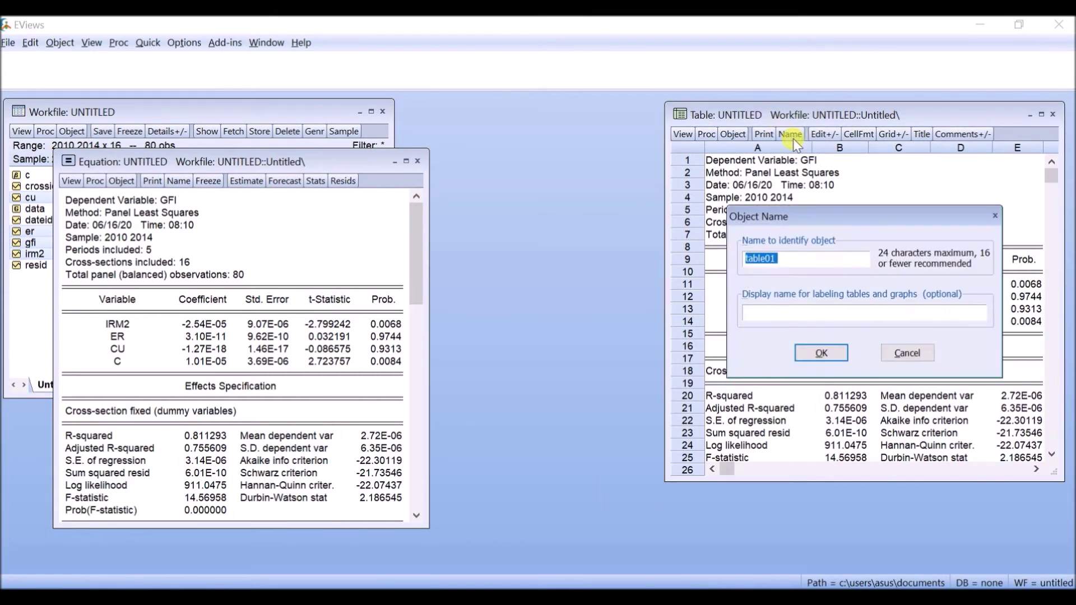
type("fixed")
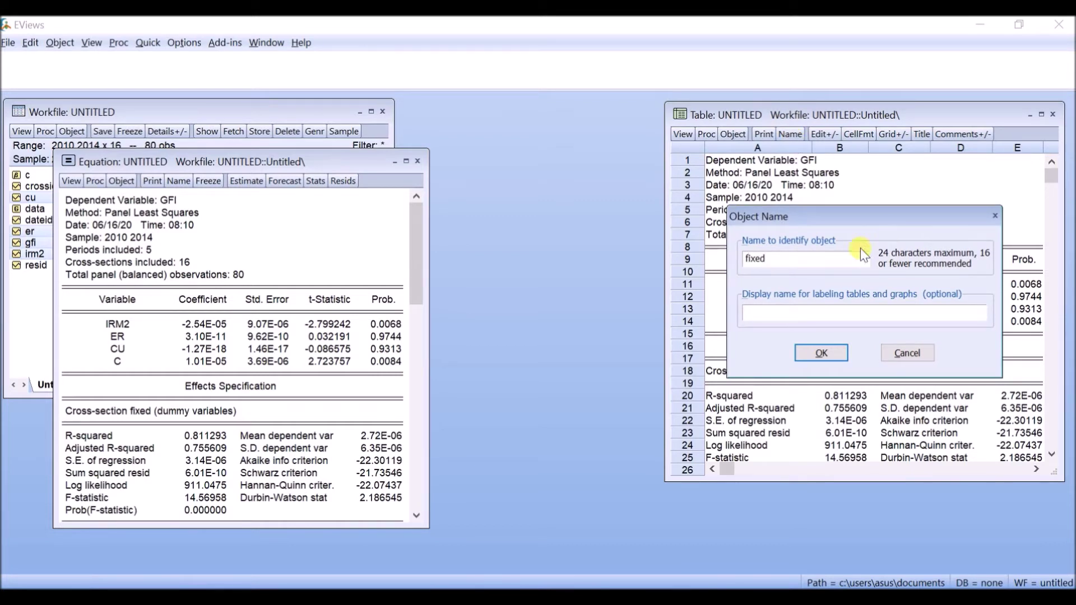
left_click(835, 347)
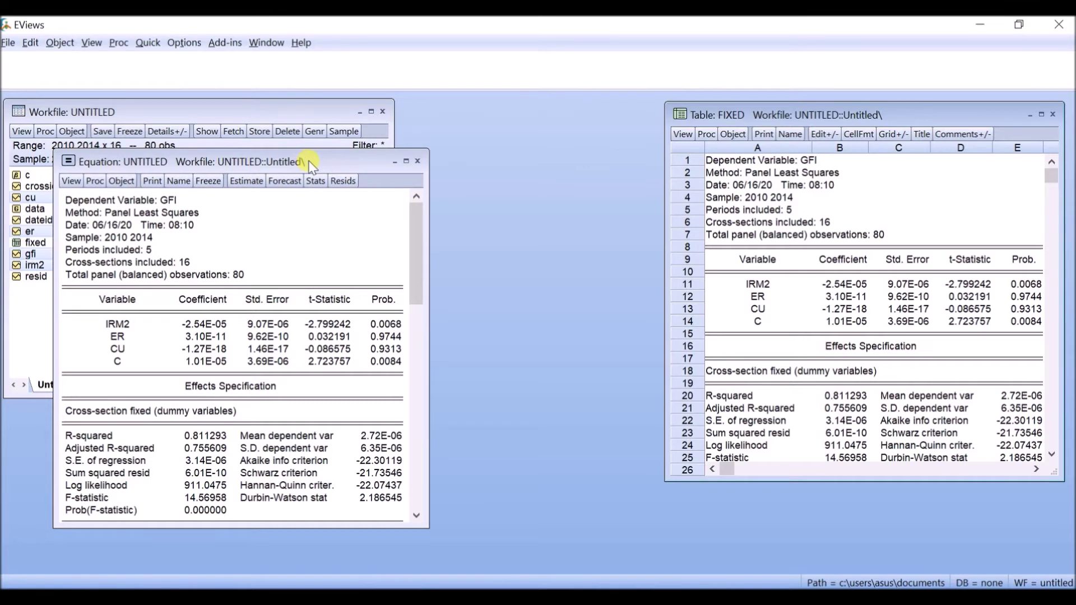
left_click_drag(309, 162, 364, 111)
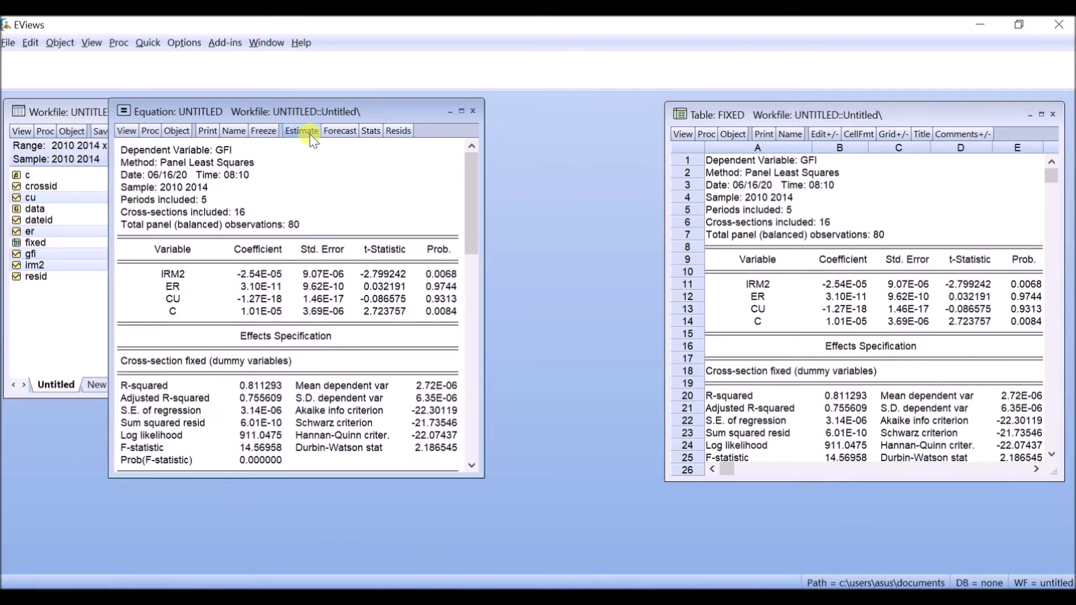
- Re-estimate the equation with the cross-section effects set to Random in the panel specification
left_click(310, 135)
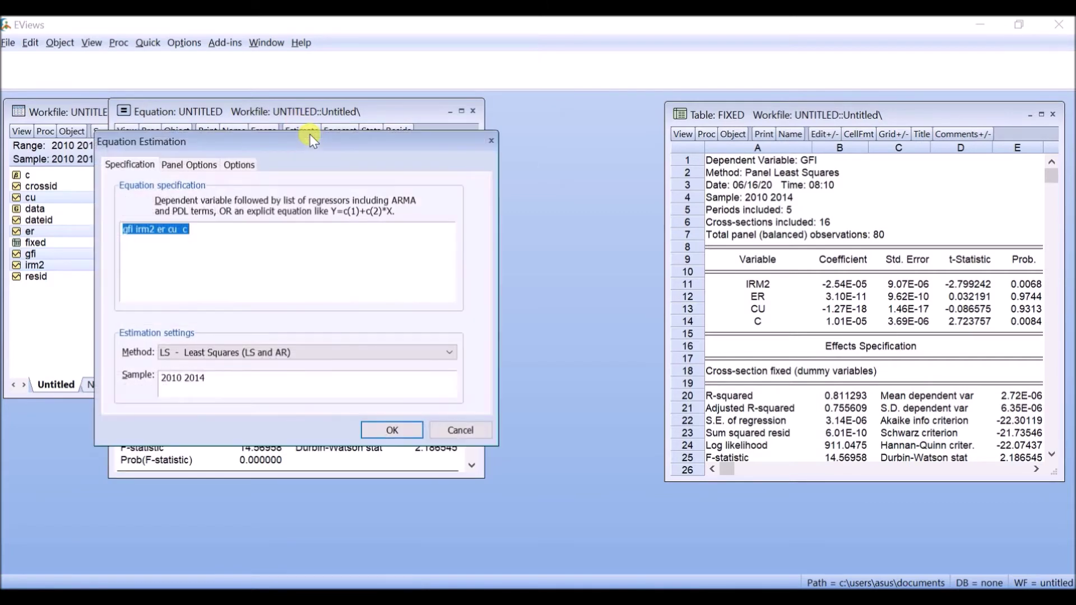
left_click(180, 164)
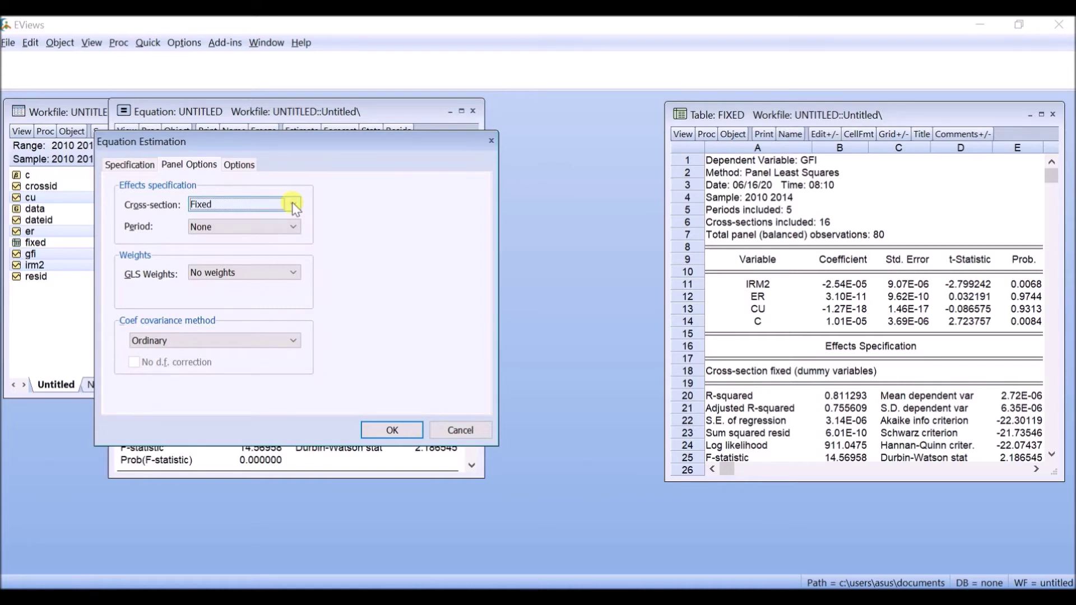
left_click(293, 205)
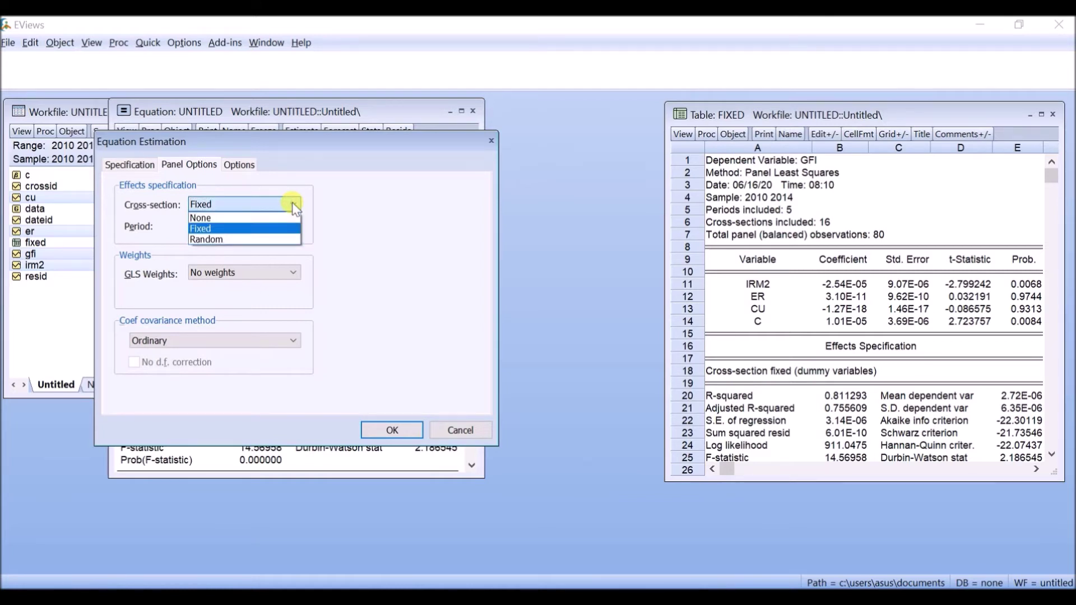
left_click(280, 241)
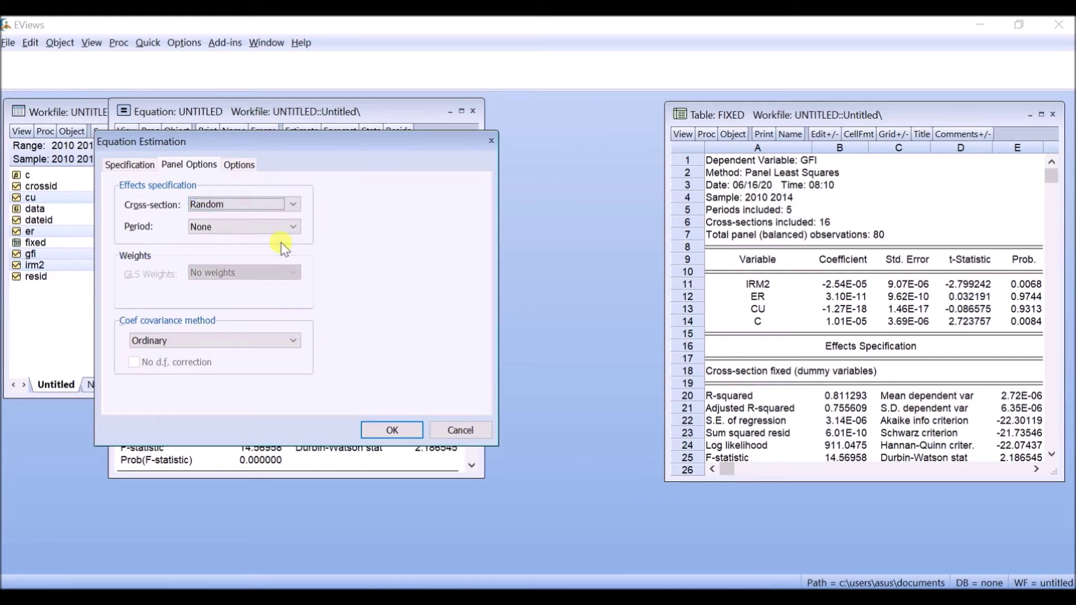
left_click(403, 435)
left_click(404, 435)
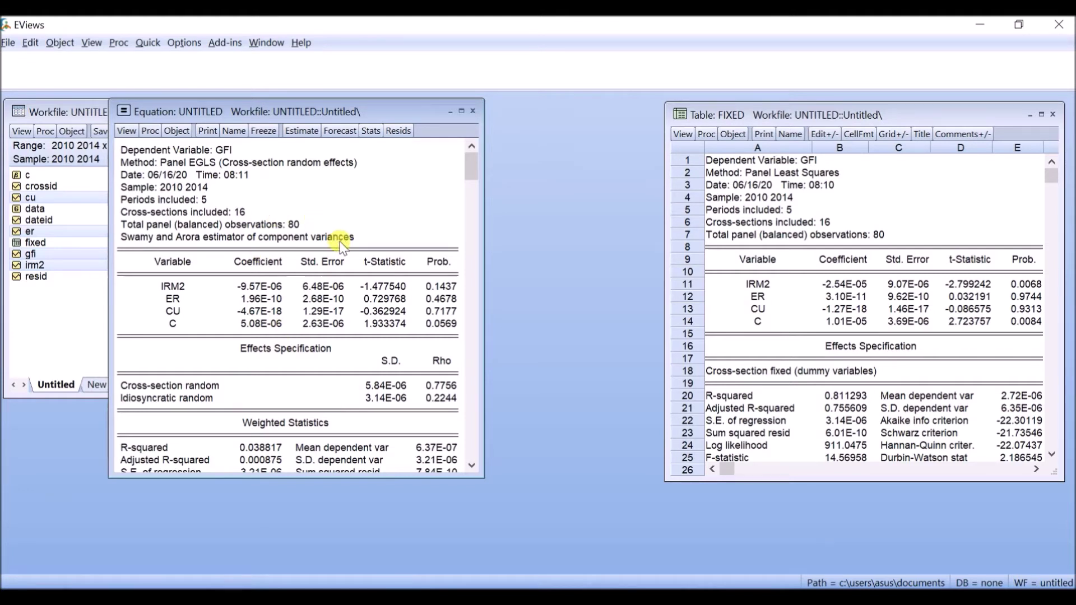
- Freeze the random-effects output as a table named random and move it beside the fixed table
left_click(262, 130)
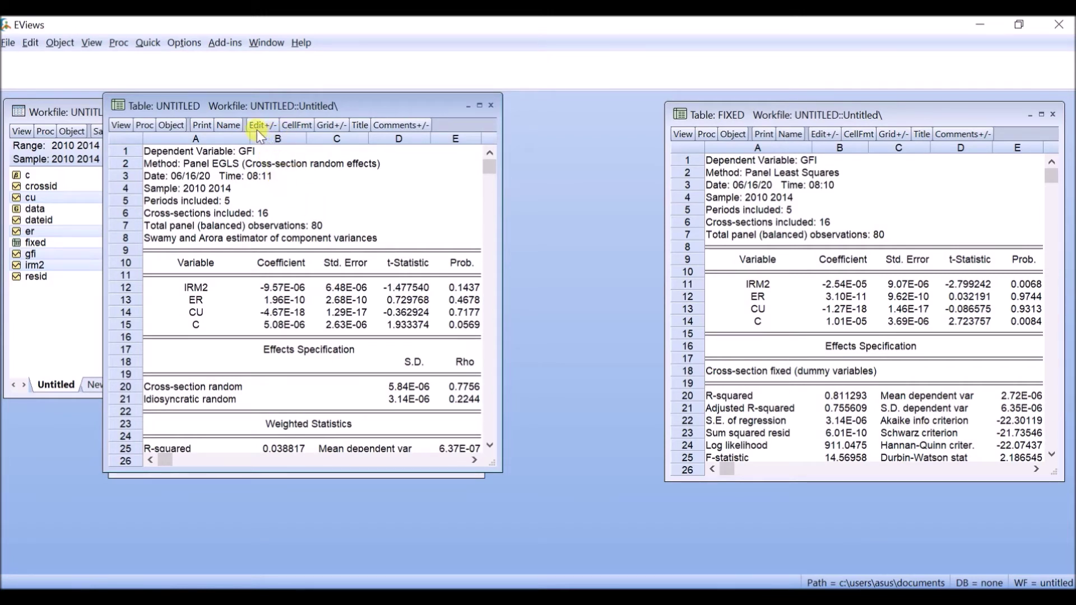
left_click(229, 126)
type("random")
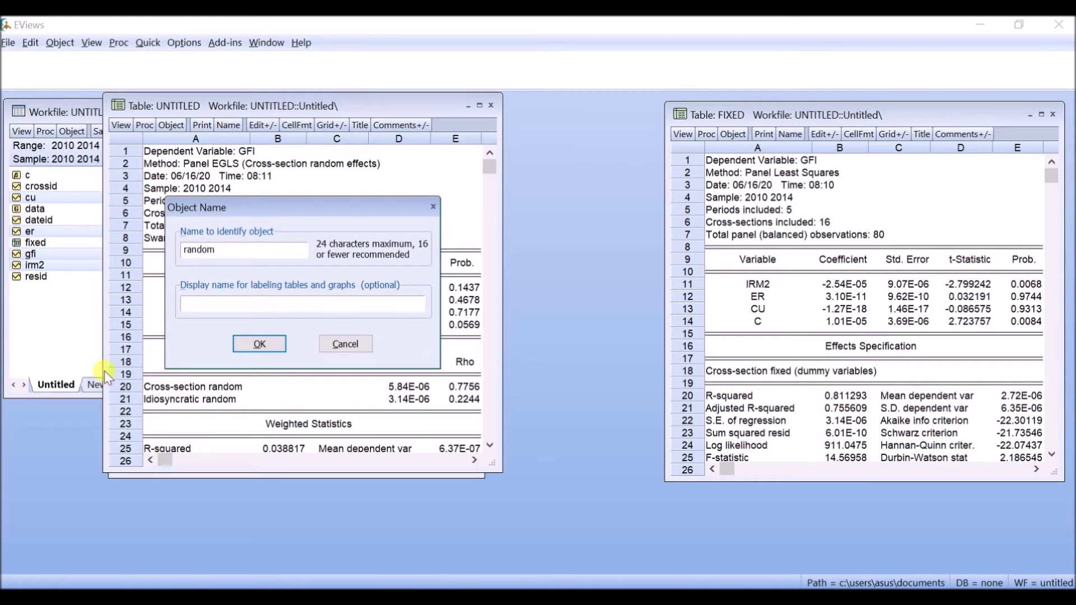
left_click(257, 344)
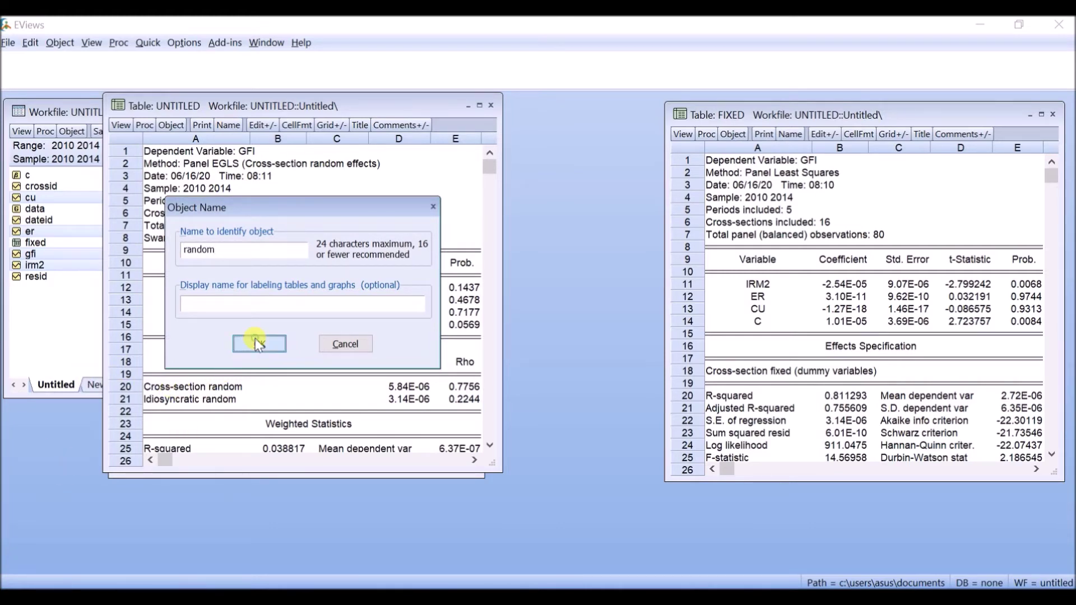
left_click_drag(405, 102, 554, 117)
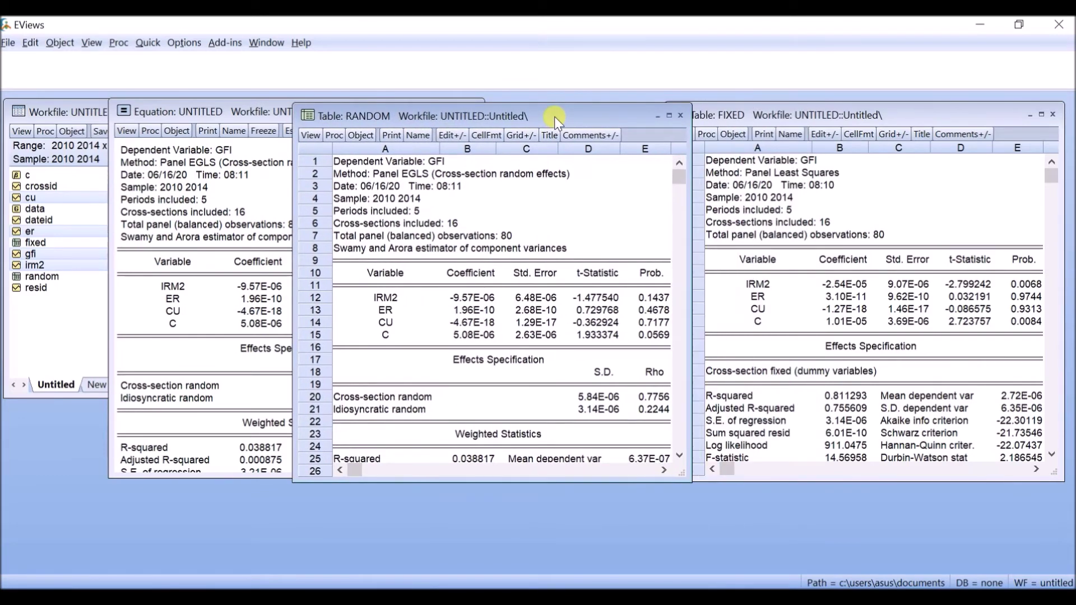
- Stack the random table over the fixed table and move the equation window clear of the workfile's object list
left_click(856, 196)
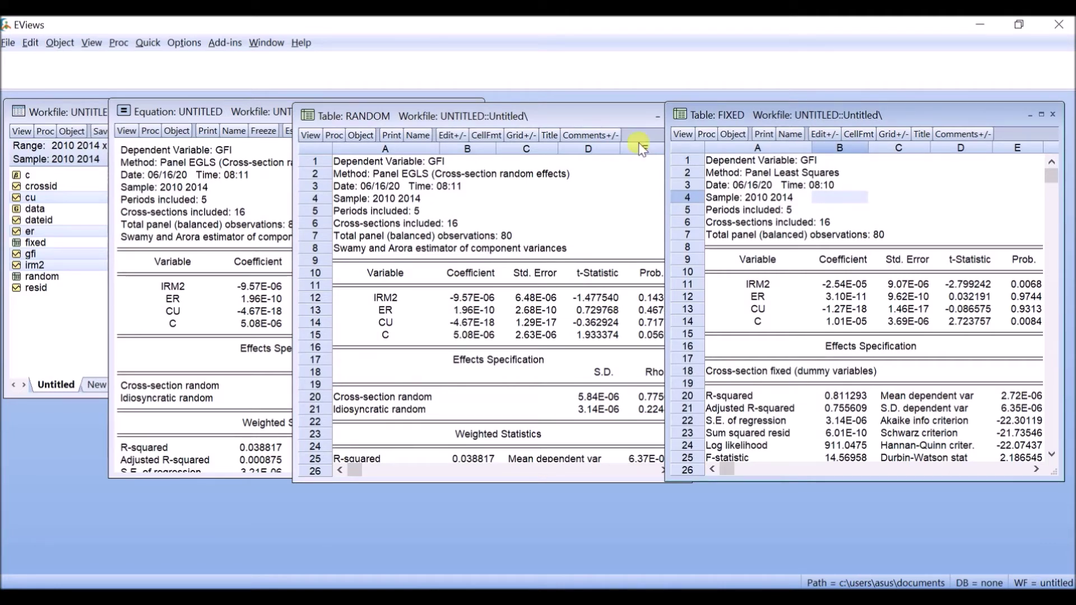
left_click(448, 175)
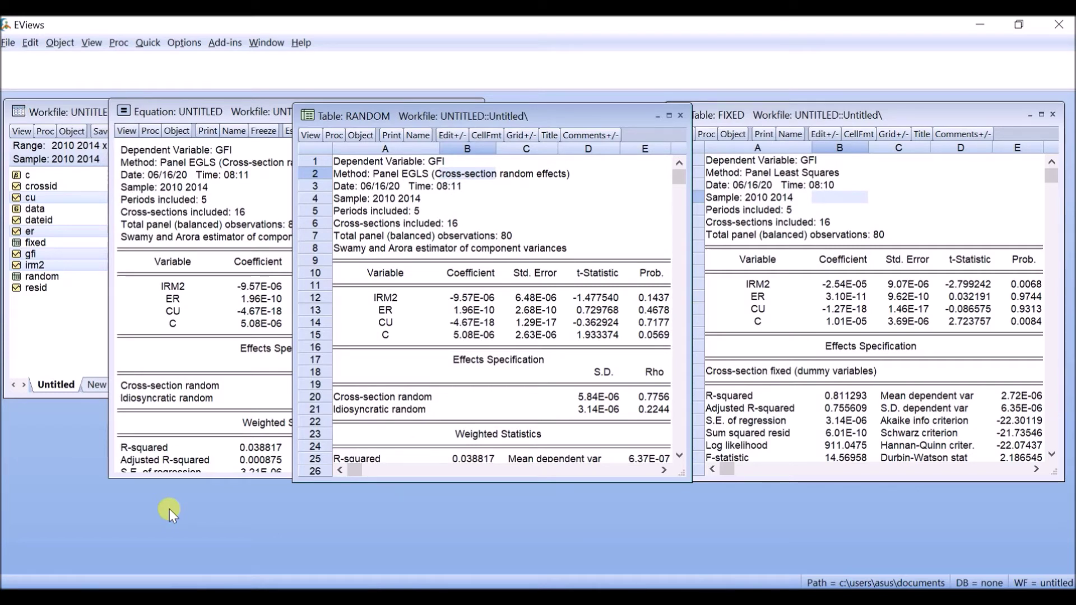
left_click(196, 350)
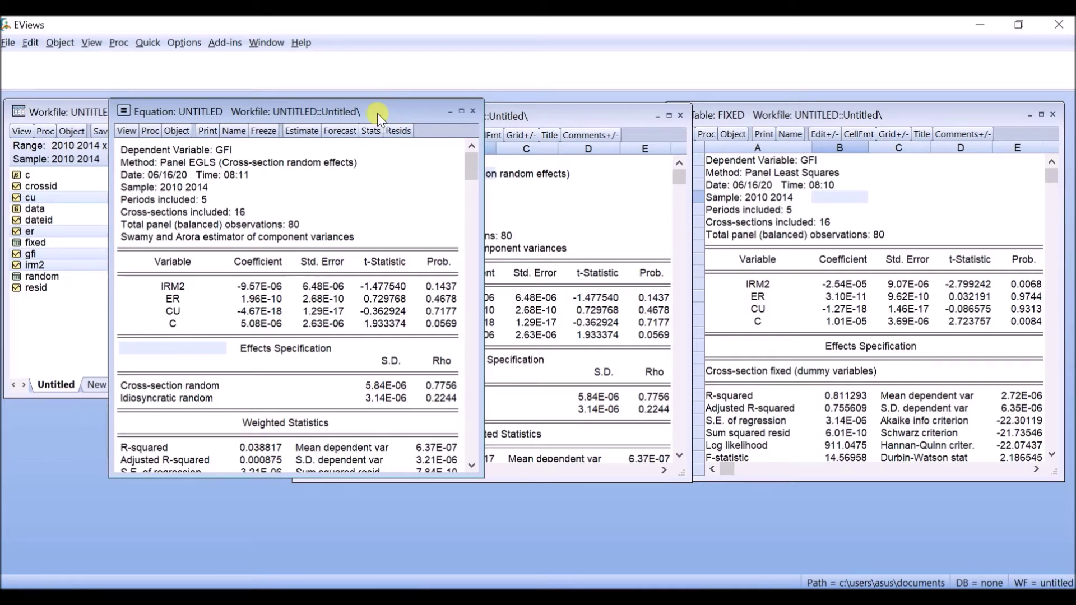
left_click(622, 120)
left_click_drag(569, 119, 943, 188)
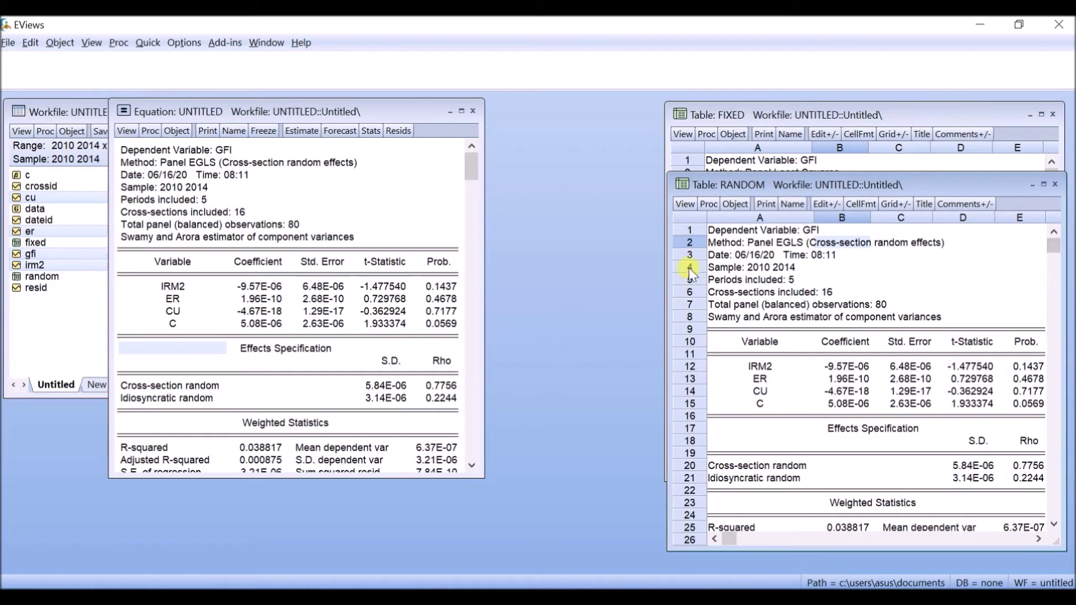
left_click(247, 111)
left_click_drag(246, 111, 365, 111)
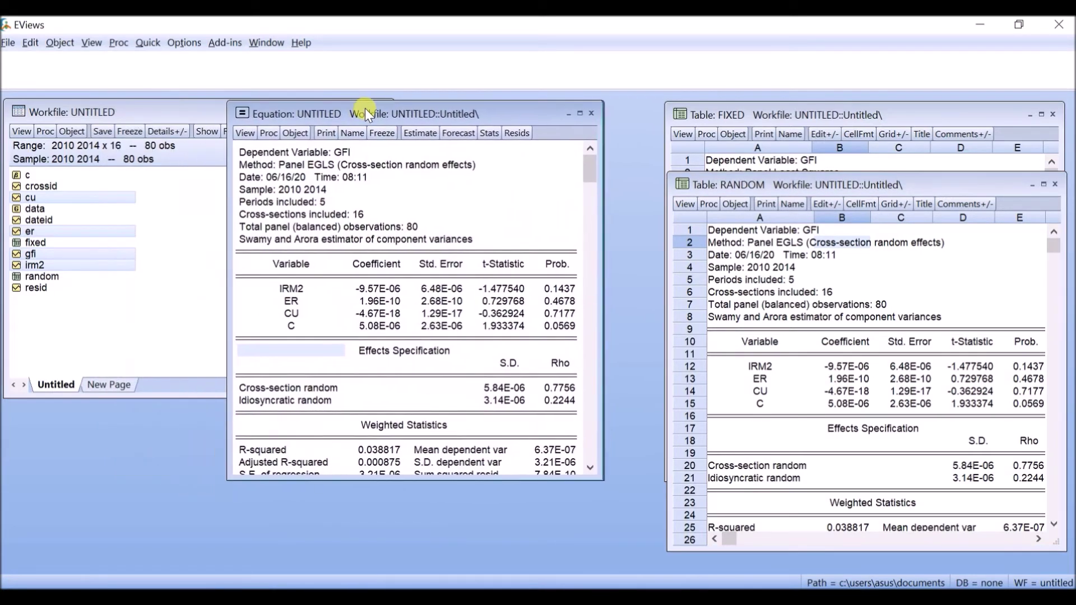
- Run the Correlated Random Effects - Hausman Test on the random-effects equation
left_click(420, 199)
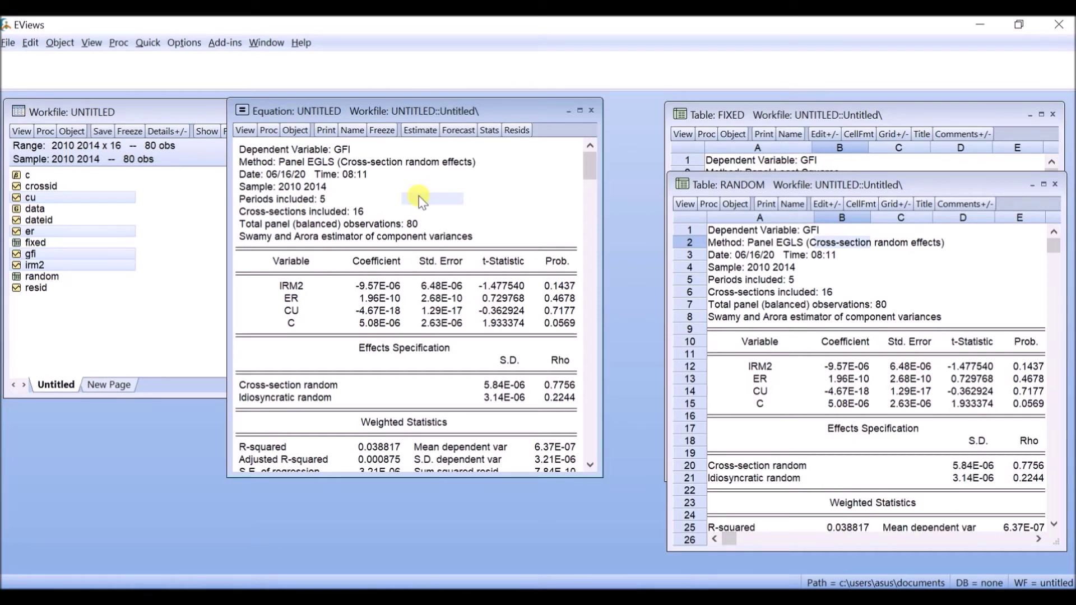
left_click(245, 130)
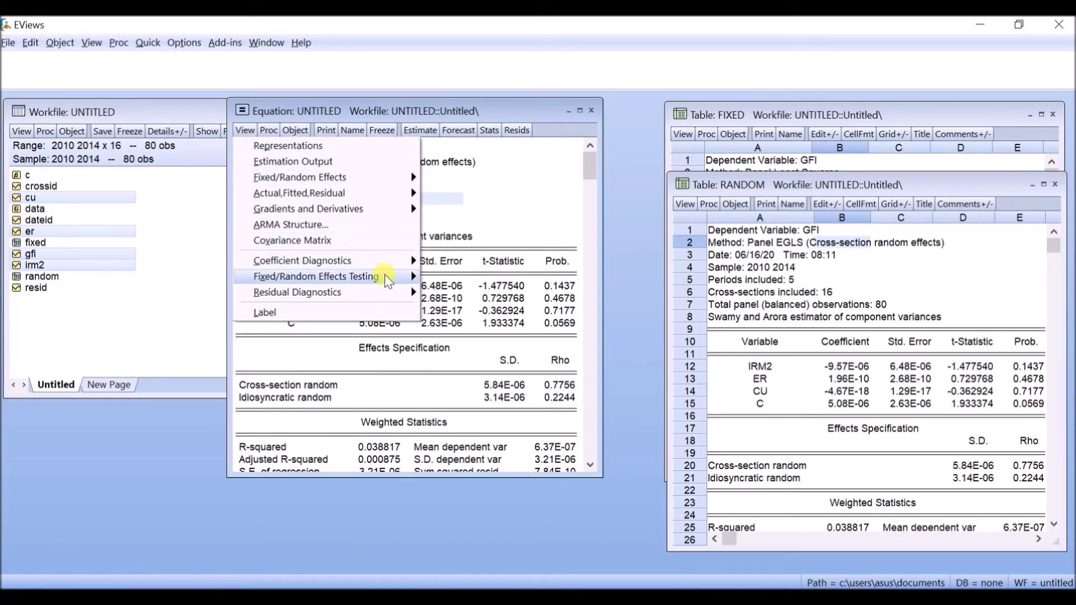
mouse_move(404, 283)
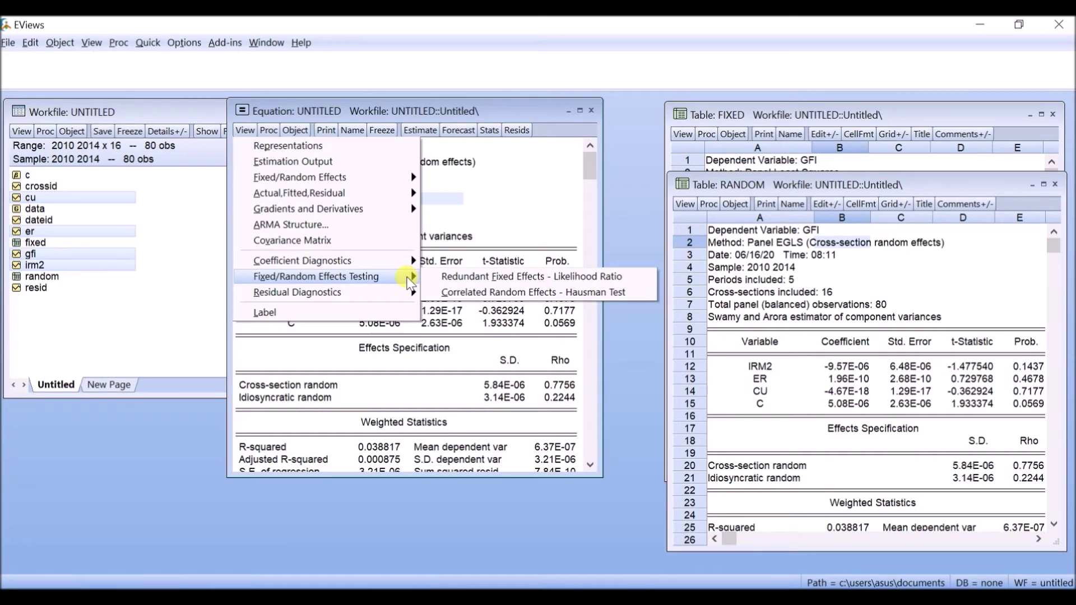
left_click(631, 294)
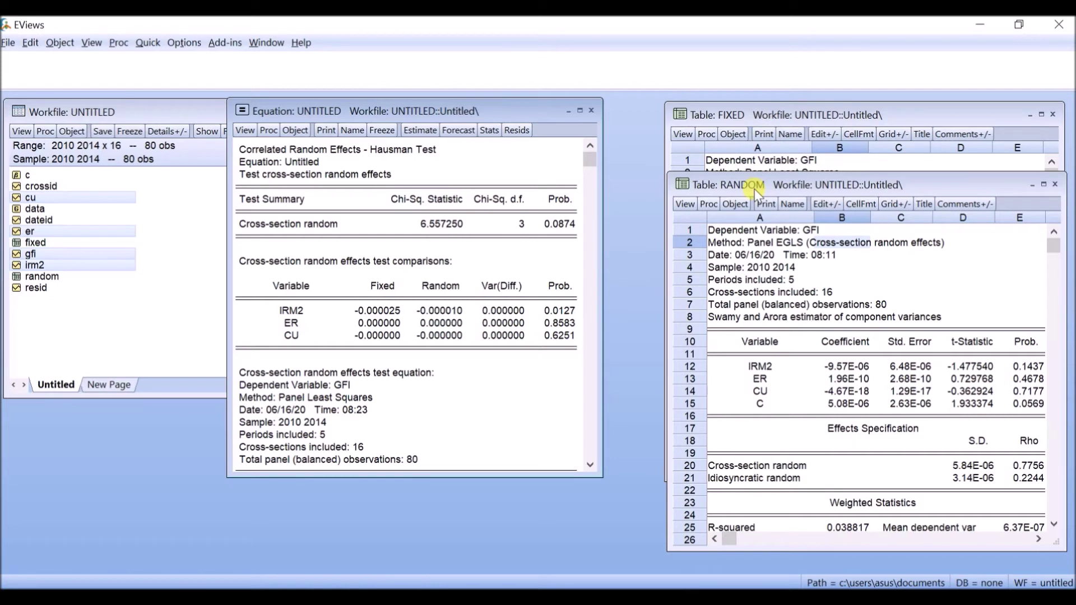
- Freeze the Hausman test output as a table named hausman and stack it with the fixed and random tables
left_click(382, 130)
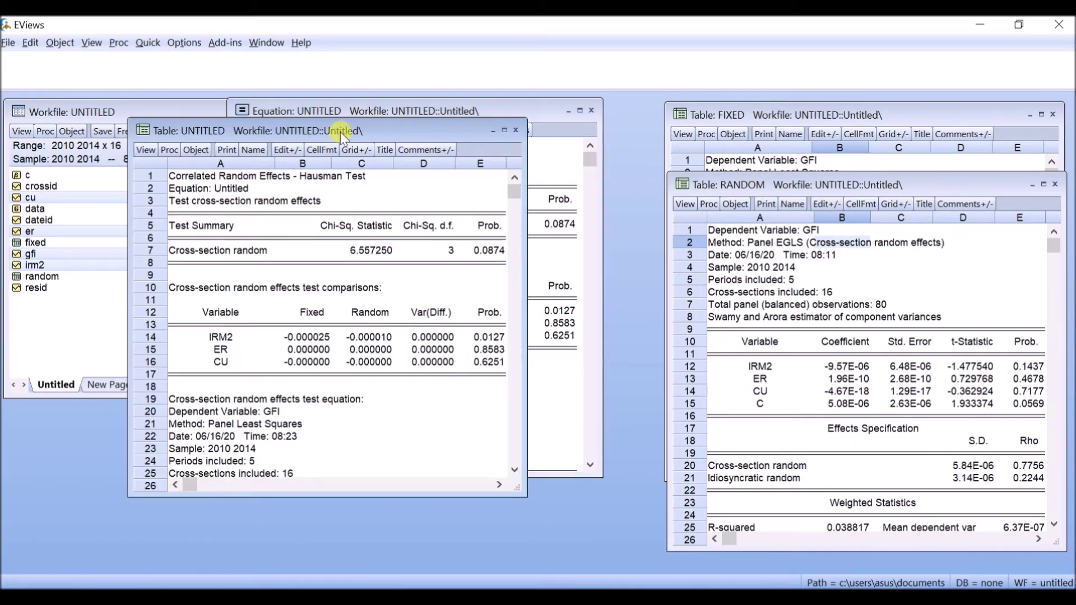
left_click(254, 150)
type("ha")
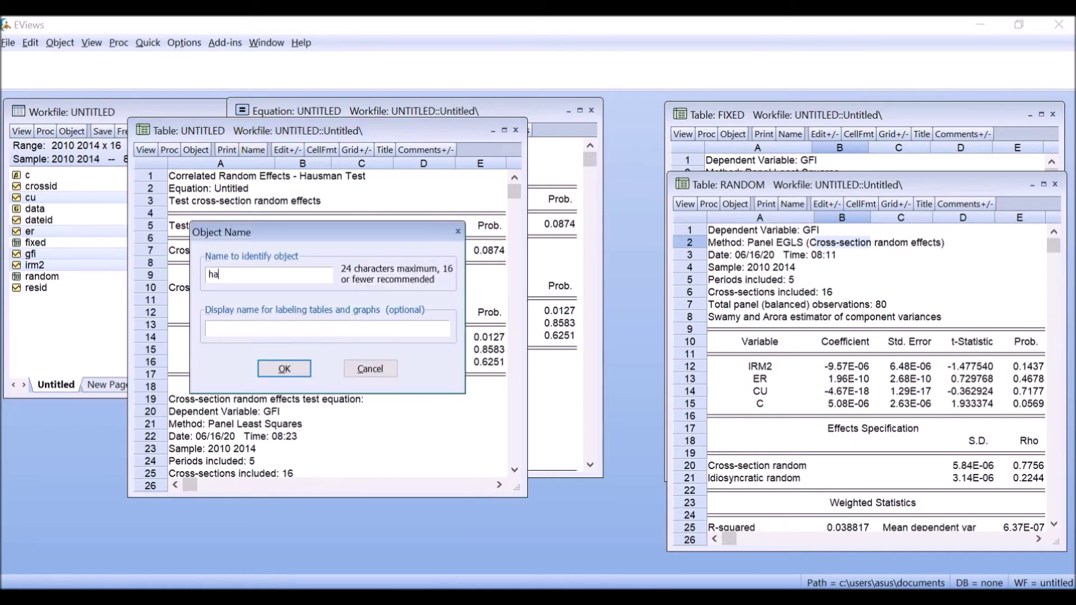
type("usman")
left_click(273, 370)
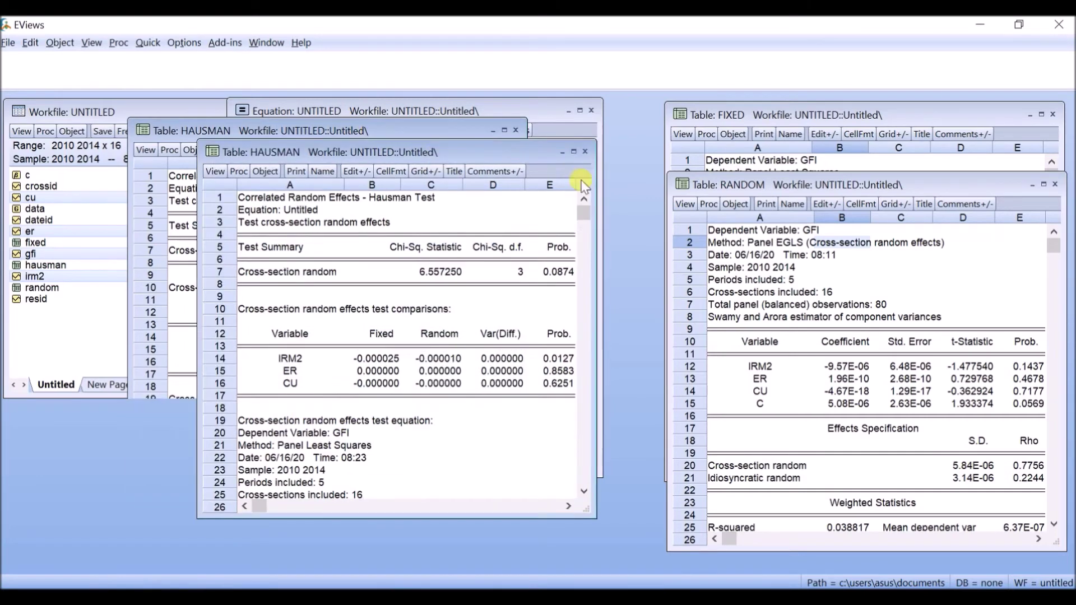
left_click_drag(371, 132, 916, 256)
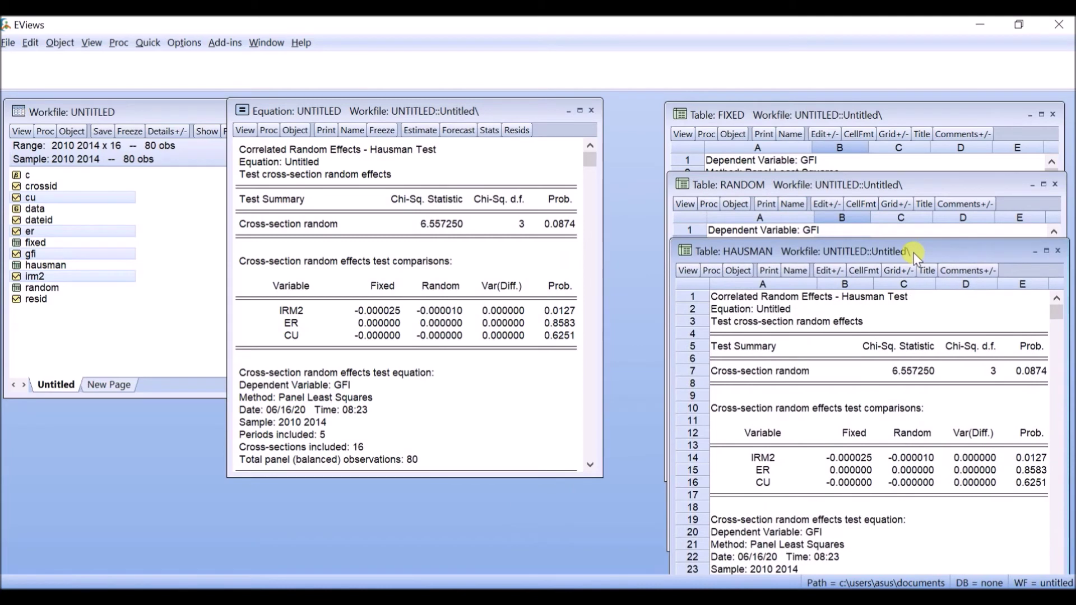
- Cascade the fixed, random and hausman table windows with their title bars exposed and hausman in front
left_click(783, 118)
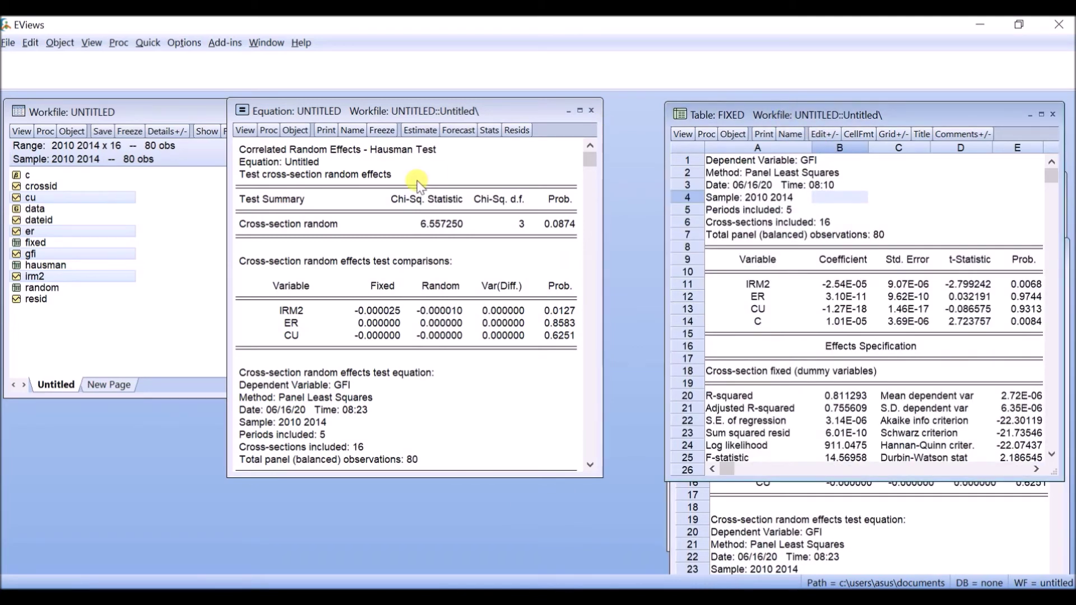
left_click(458, 166)
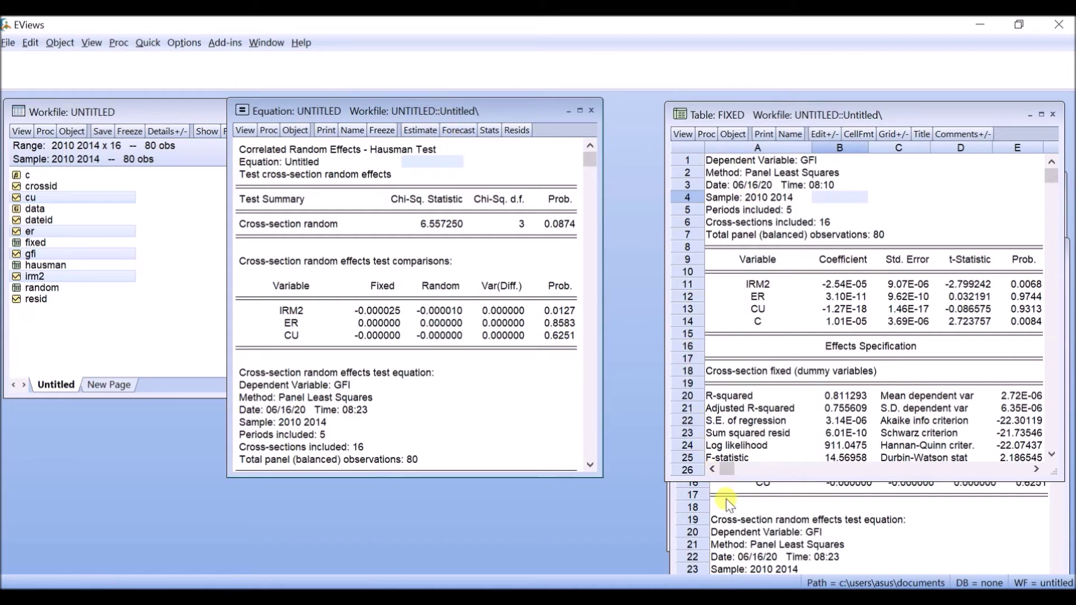
left_click(734, 520)
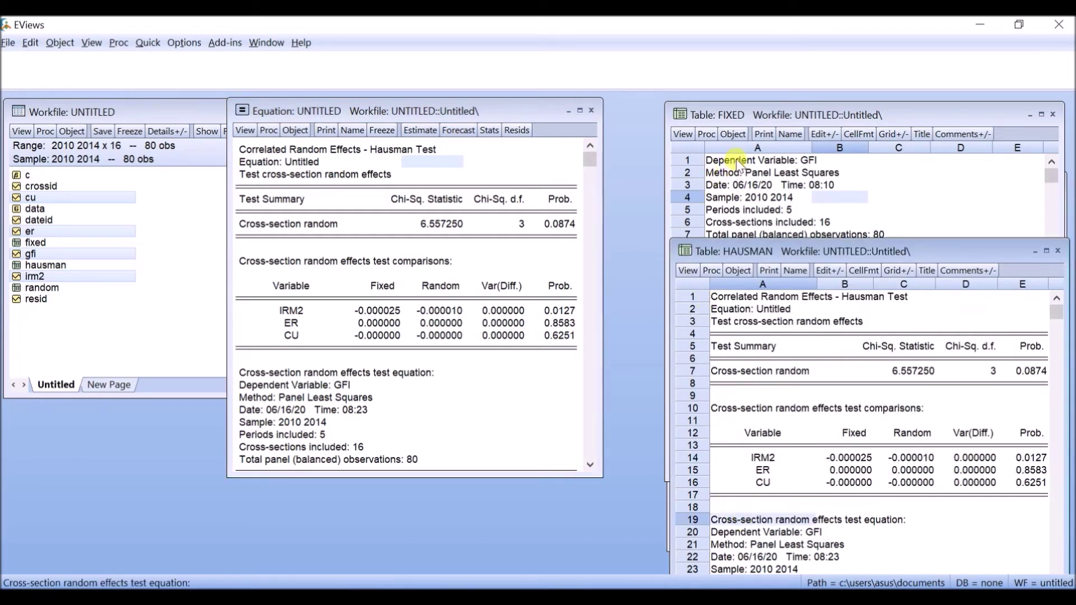
left_click_drag(722, 123, 758, 105)
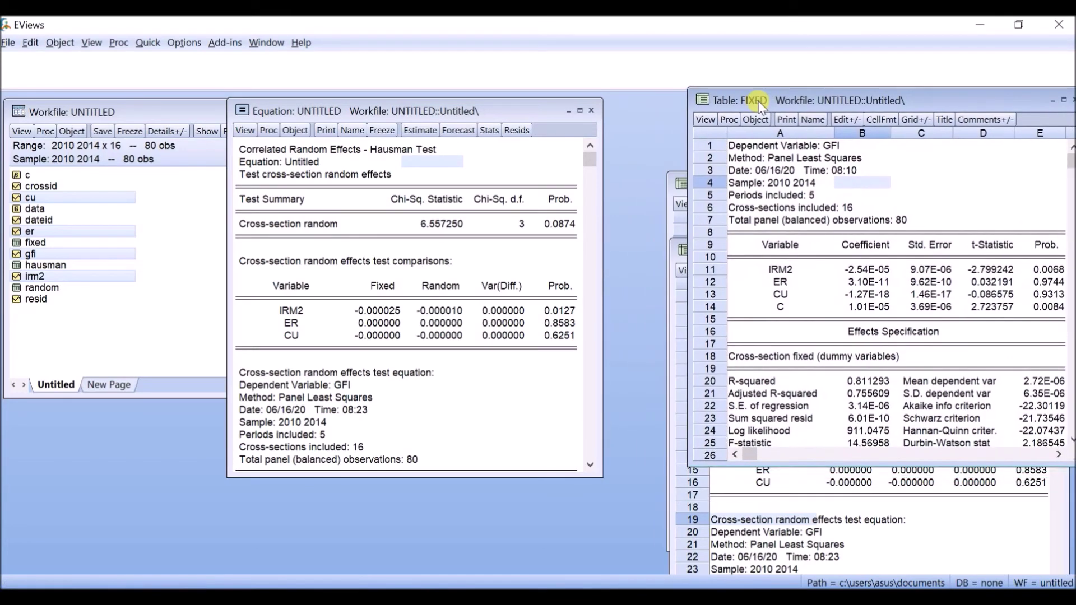
left_click(678, 194)
left_click_drag(771, 177, 795, 156)
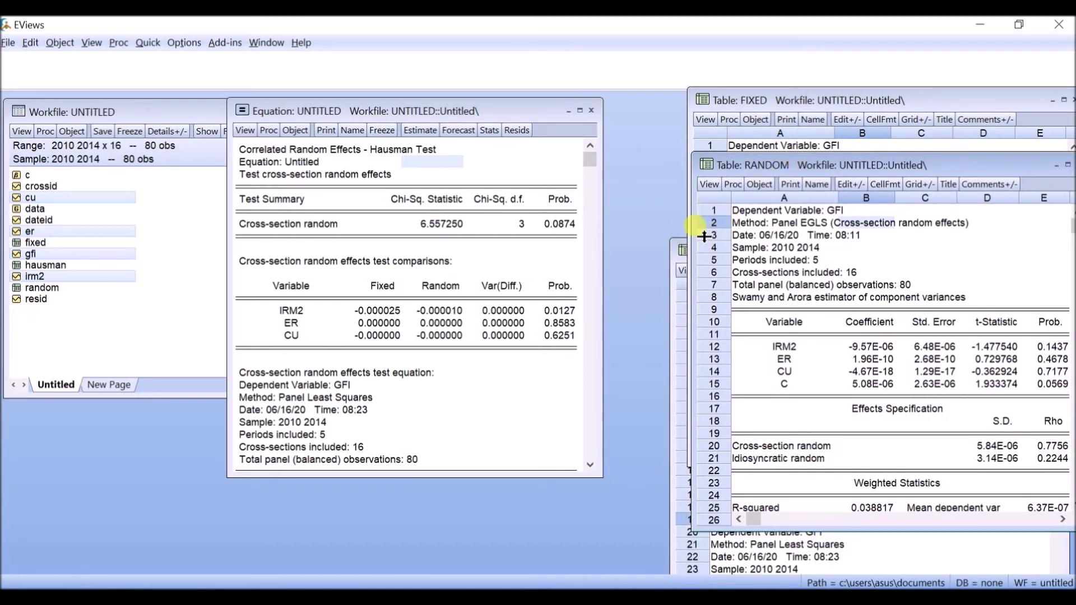
left_click(680, 249)
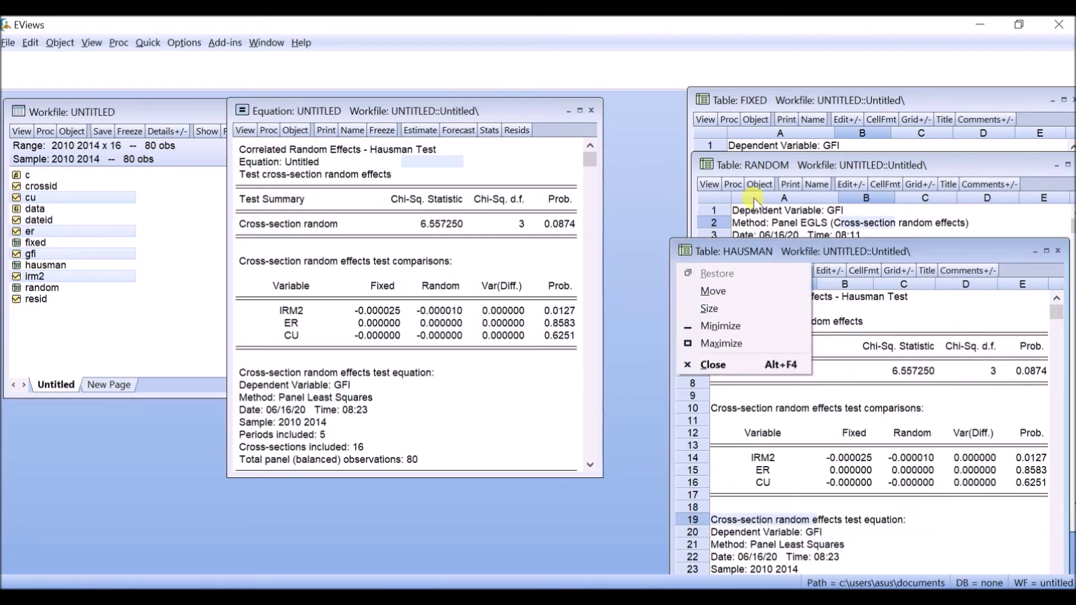
left_click(875, 252)
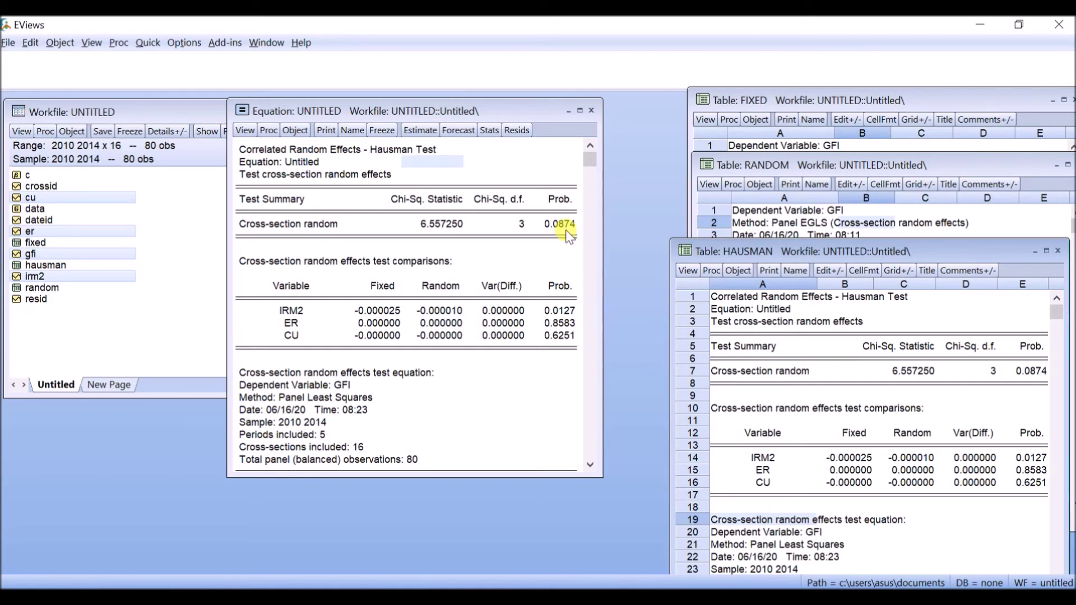
- Move the fixed table out of the stack and place it directly below the equation window's Hausman test summary
left_click(869, 99)
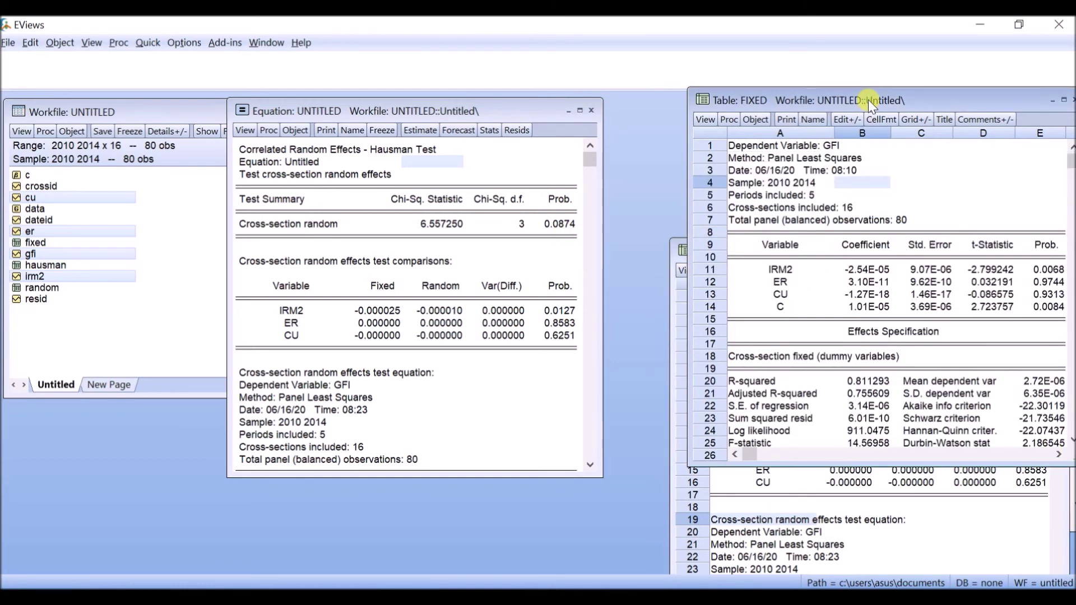
left_click_drag(859, 102, 395, 254)
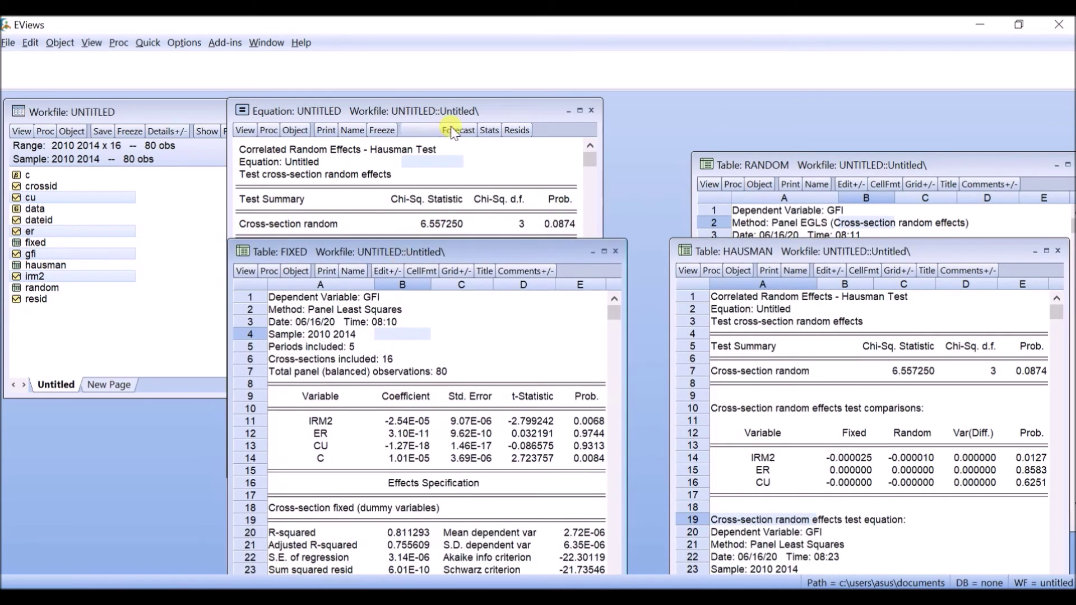
left_click_drag(480, 110, 544, 66)
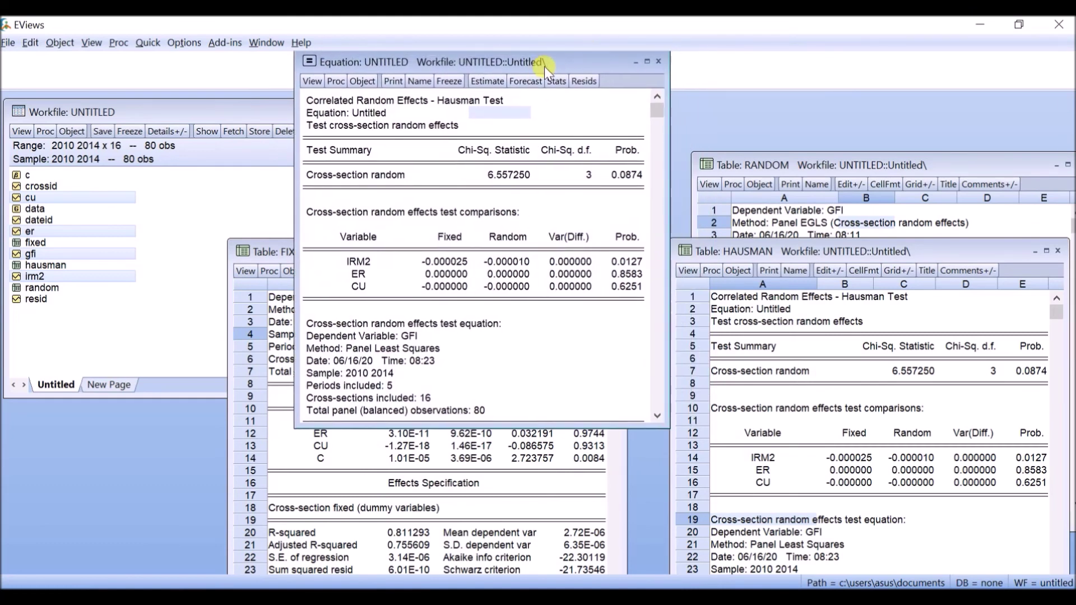
left_click(266, 255)
left_click_drag(413, 253, 469, 203)
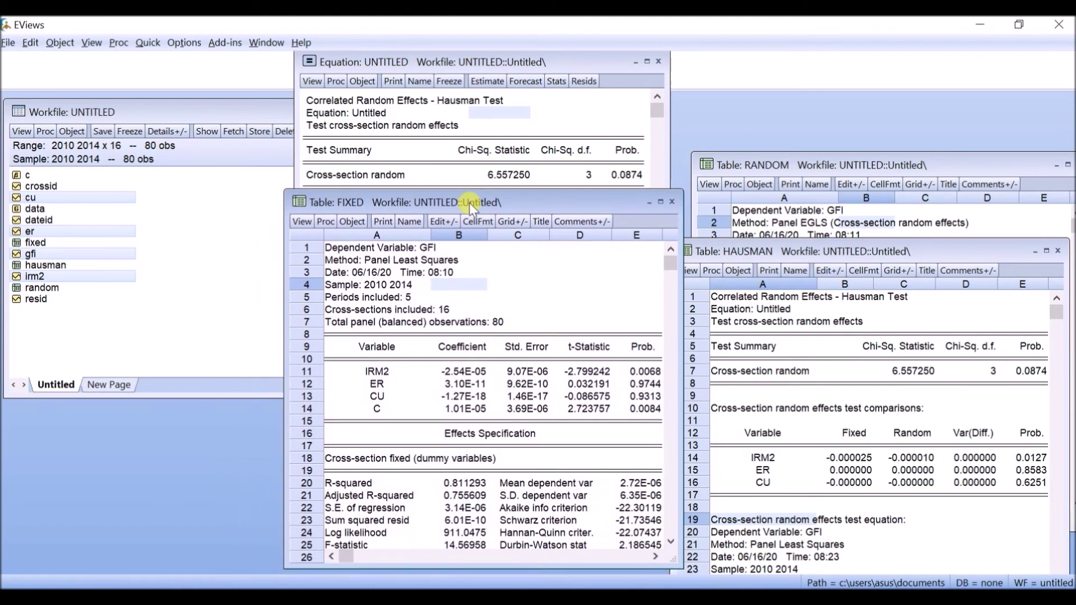